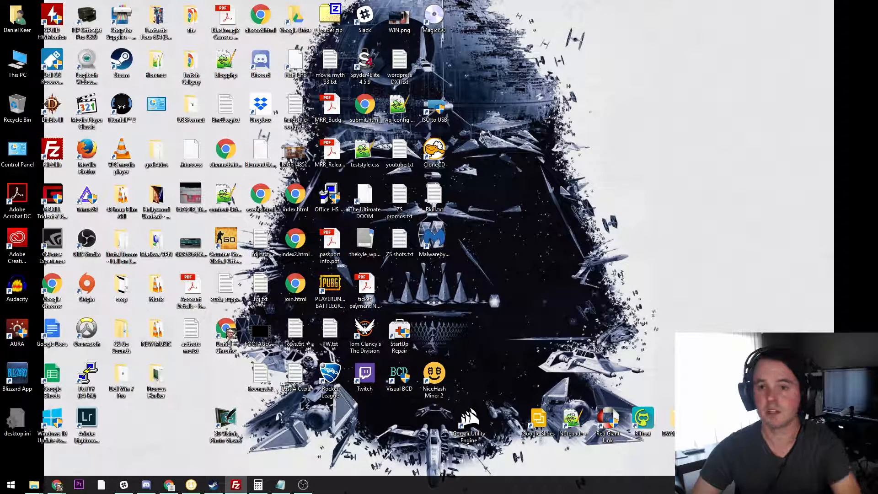
Switch to FileZilla, shrink its window to leave the desktop accessible, and select the WP folder on the server
drag(631, 180, 322, 133)
double_click(323, 133)
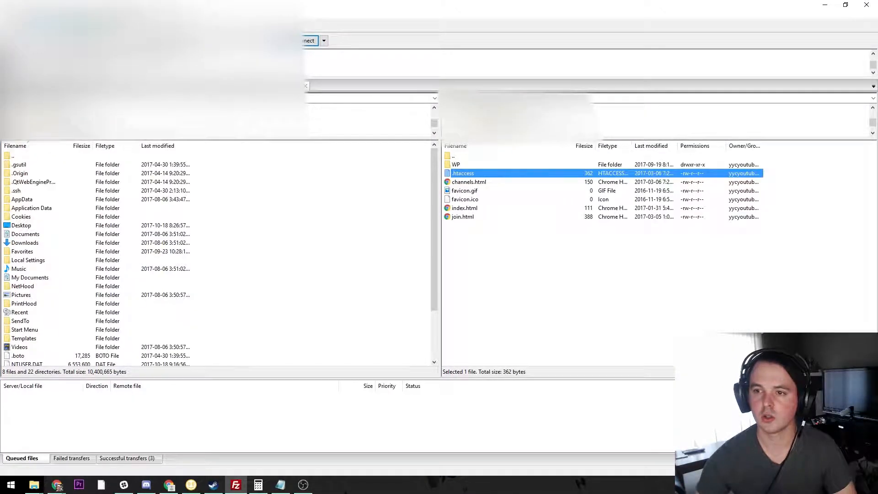
click(461, 165)
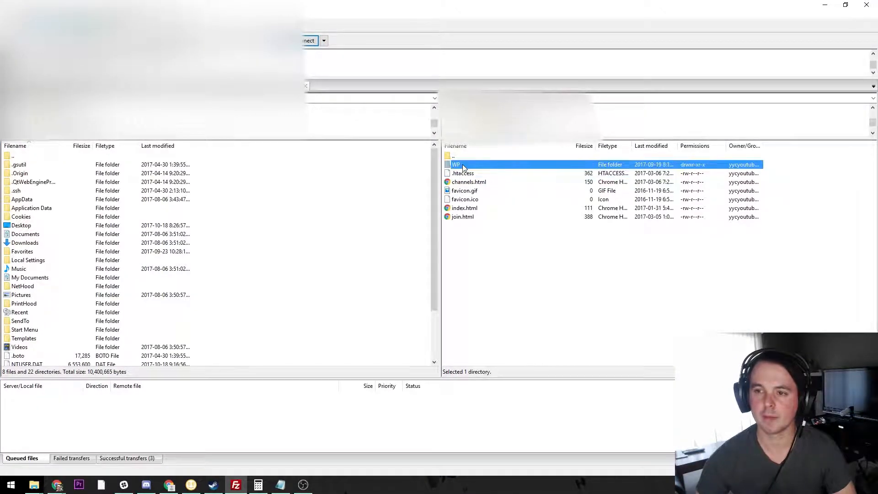
drag(435, 4, 324, 56)
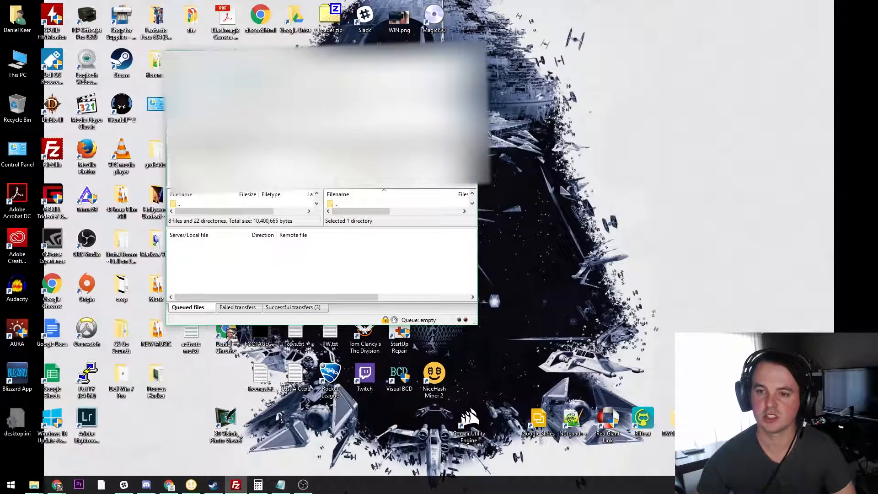
click(373, 204)
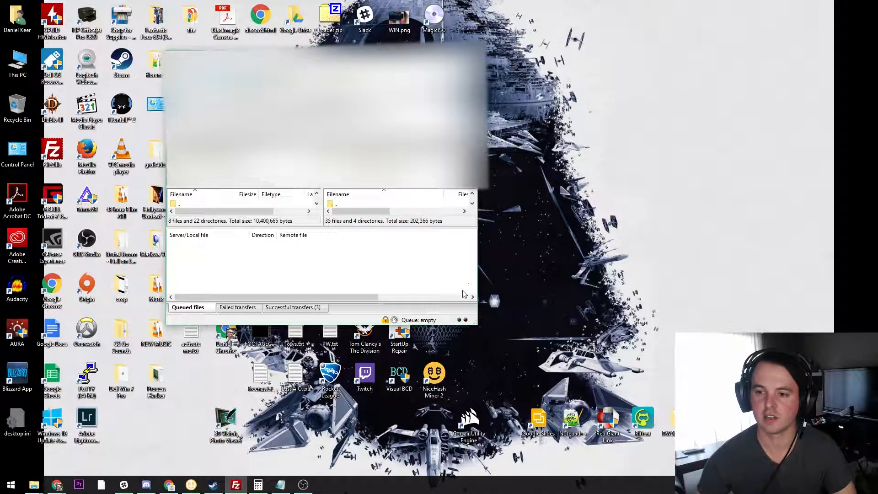
drag(476, 324, 483, 388)
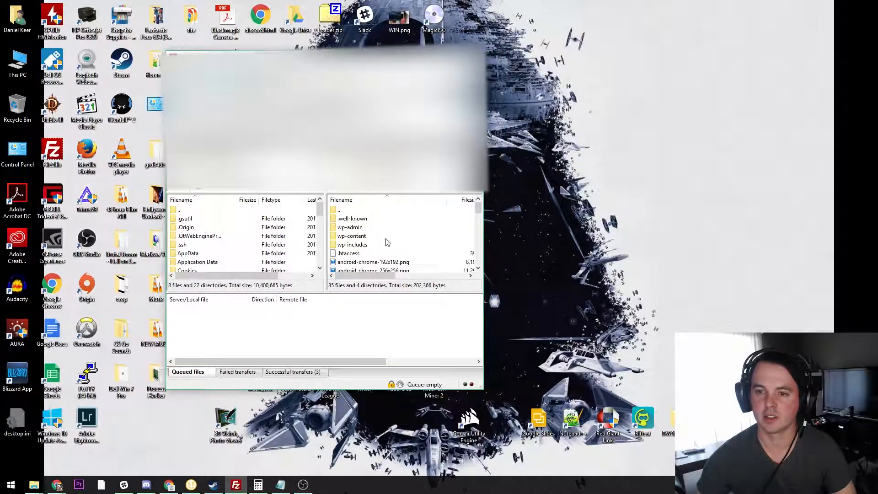
double_click(360, 211)
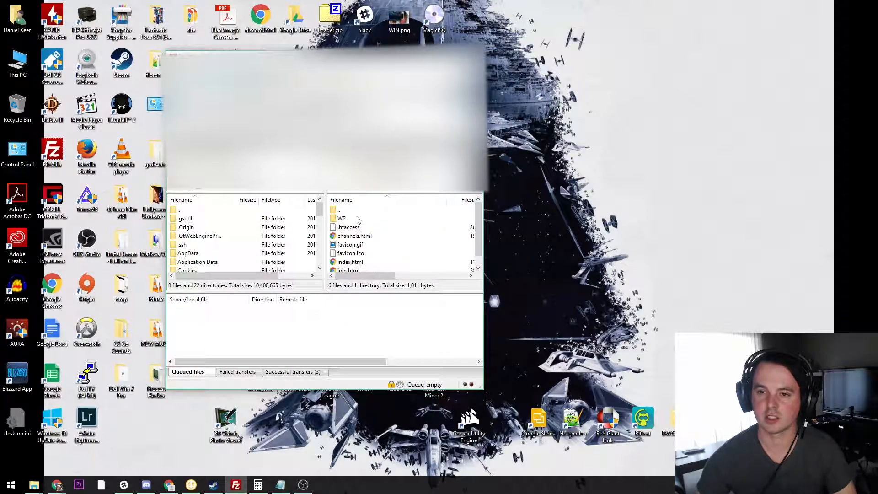
click(345, 219)
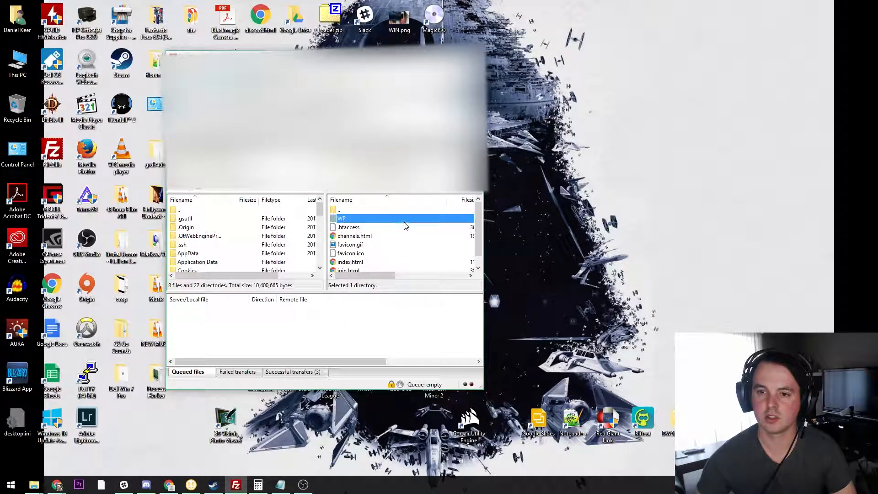
Create a desktop folder named YYCTube and open it
right_click(602, 175)
mouse_move(675, 273)
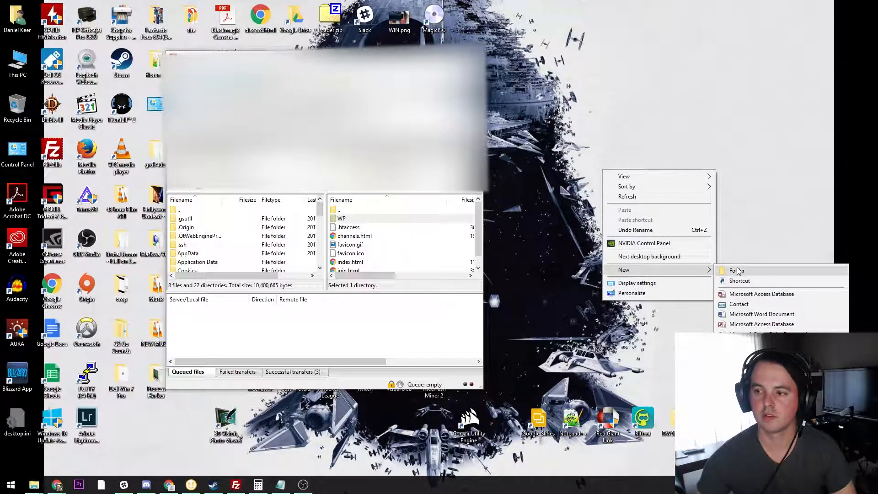
click(737, 271)
key(BackSpace)
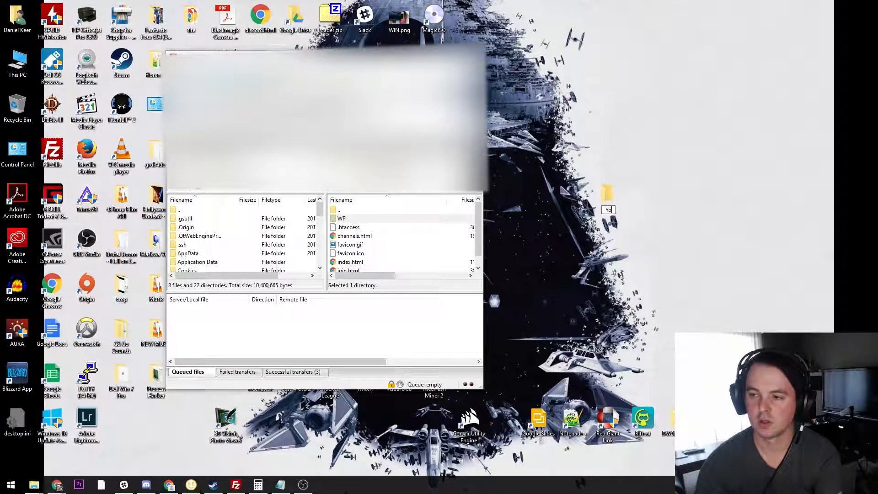
text(YTCube)
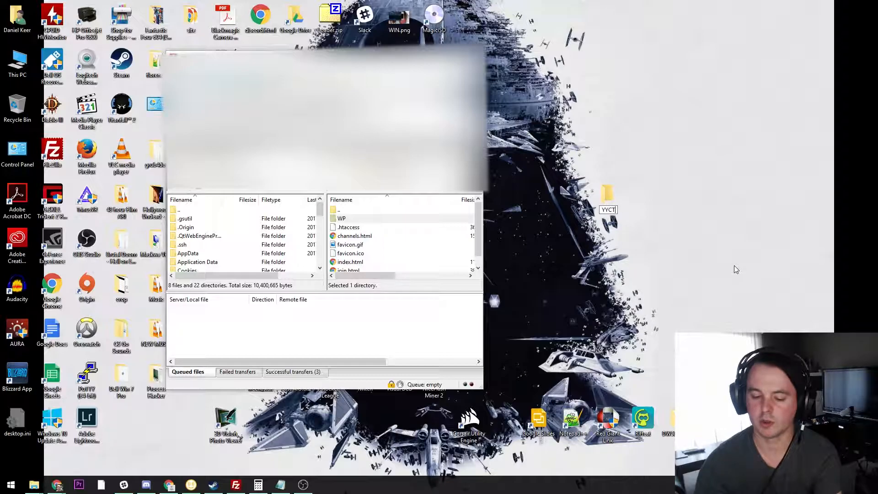
key(Return)
key(Return)
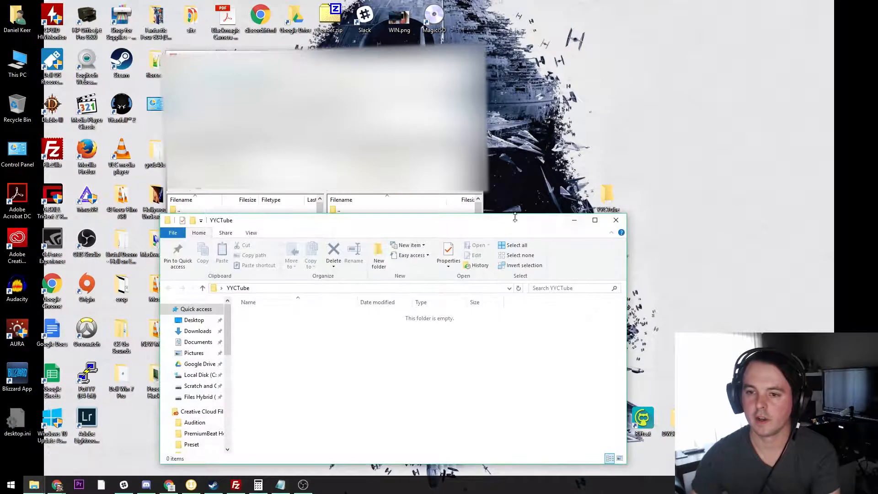
Arrange the YYCTube and FileZilla windows side by side and download the server's WP folder into YYCTube
drag(455, 227, 788, 124)
drag(320, 56, 236, 55)
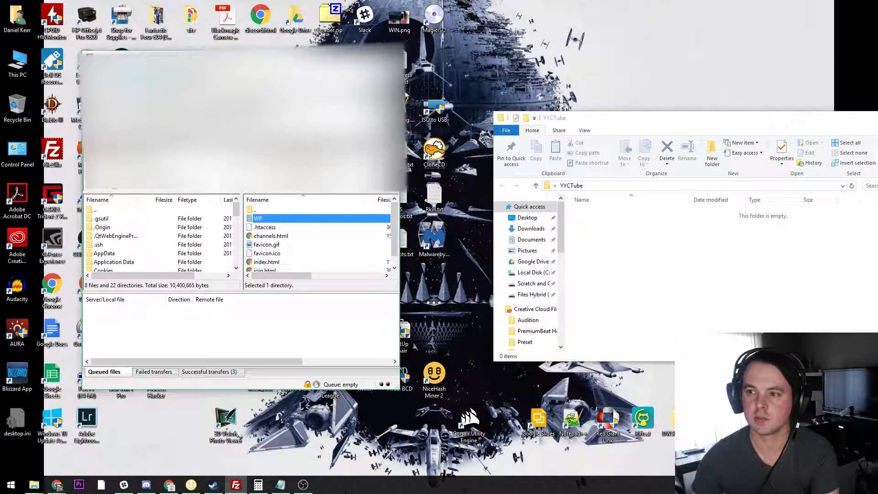
drag(258, 219, 708, 264)
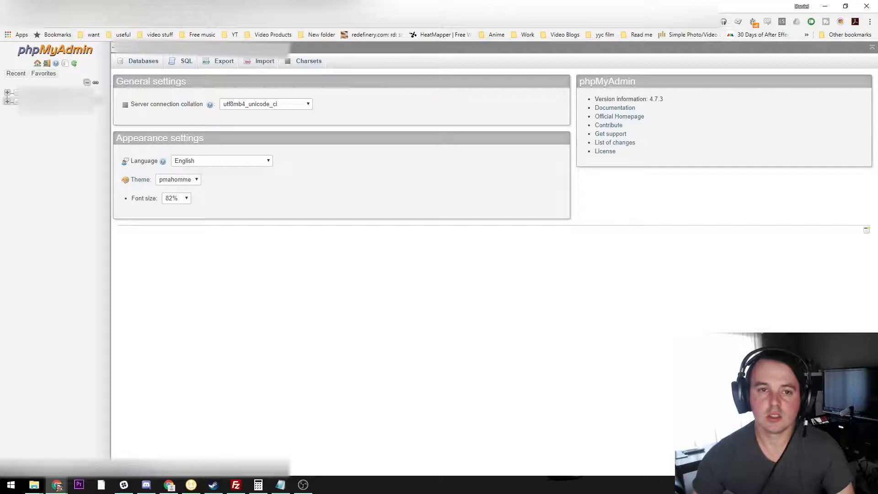
In phpMyAdmin, expand the WordPress database, view its table structure, and browse the commentmeta and comments tables
click(8, 101)
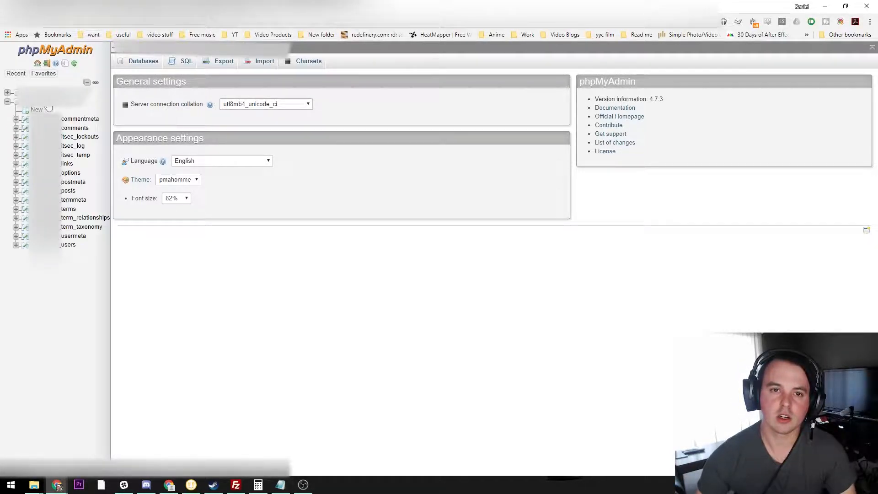
click(69, 105)
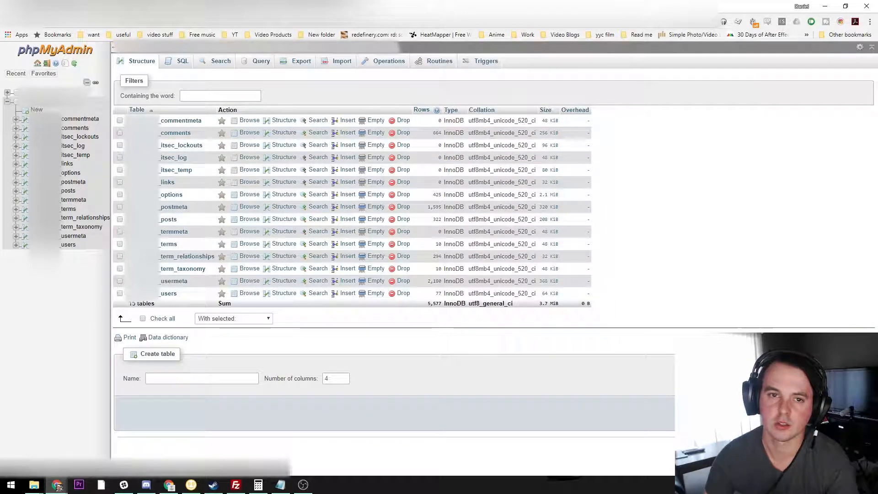
click(16, 120)
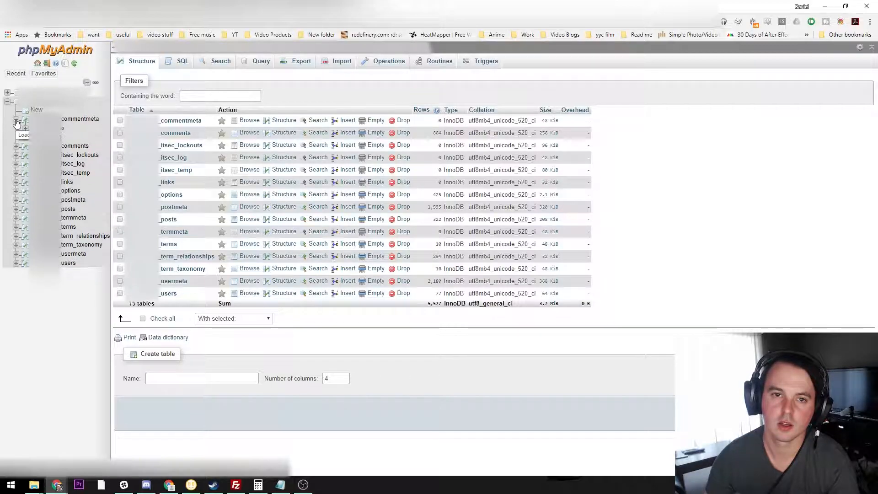
click(17, 120)
click(74, 120)
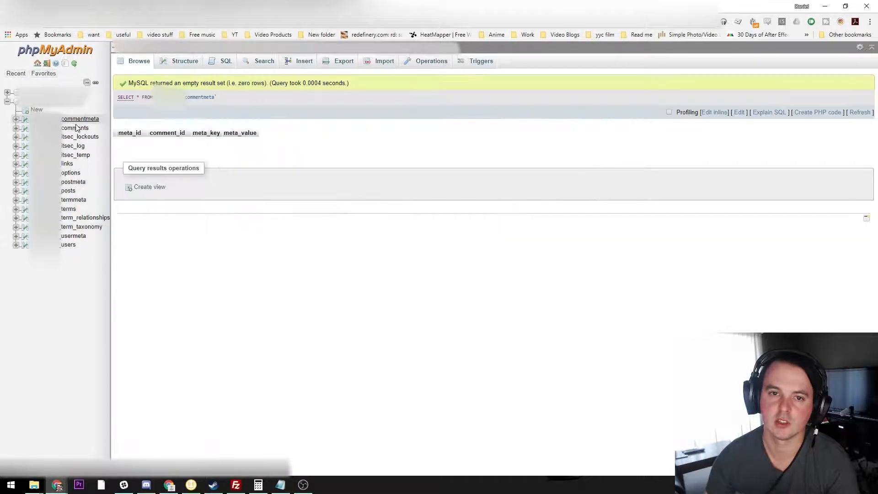
click(74, 129)
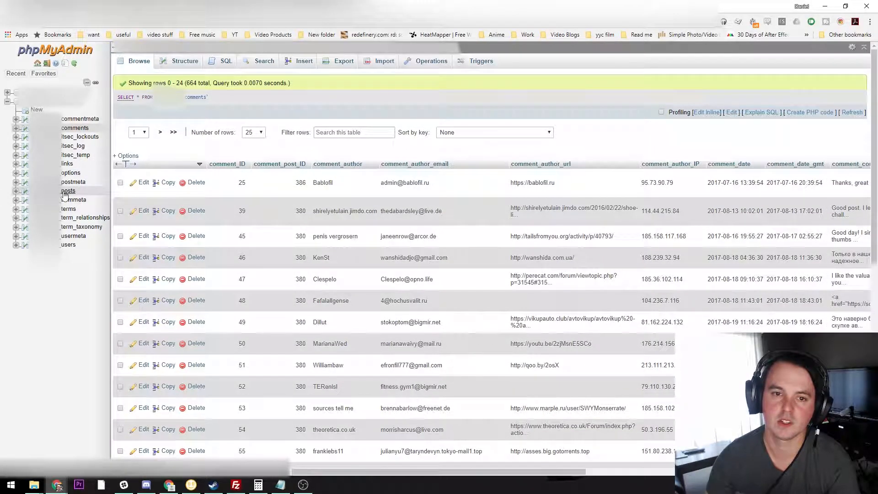
Browse the posts table and look through its records, including their content and titles
click(72, 182)
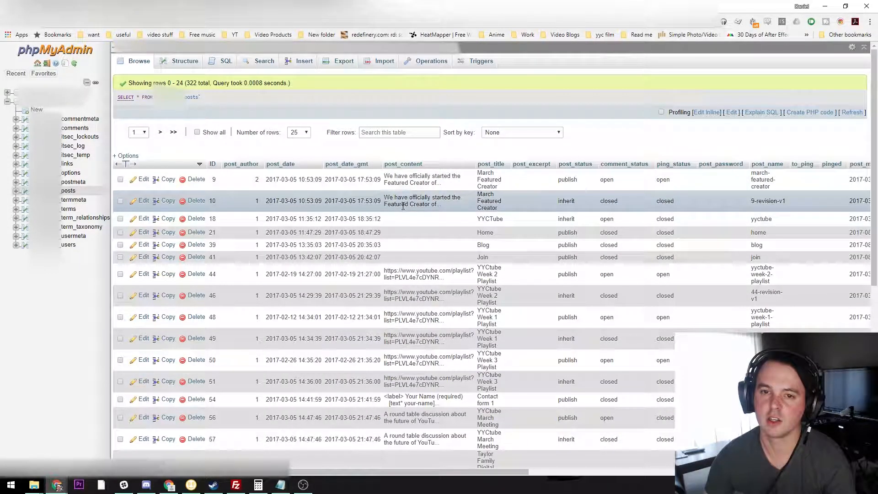
scroll(346, 237, down, 3)
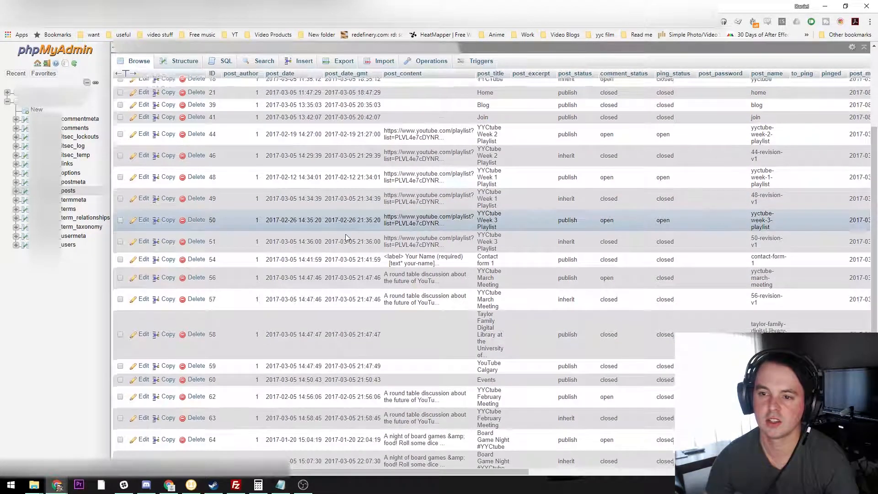
scroll(347, 235, down, 4)
scroll(402, 226, up, 2)
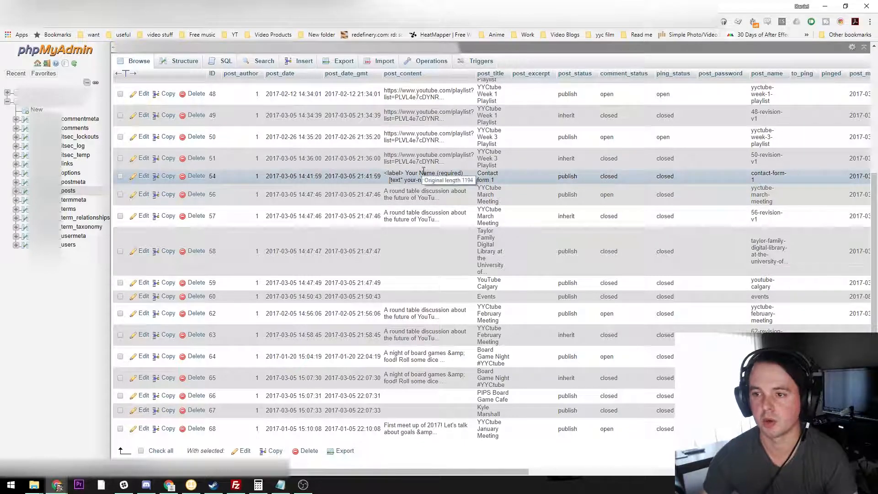
scroll(141, 164, up, 5)
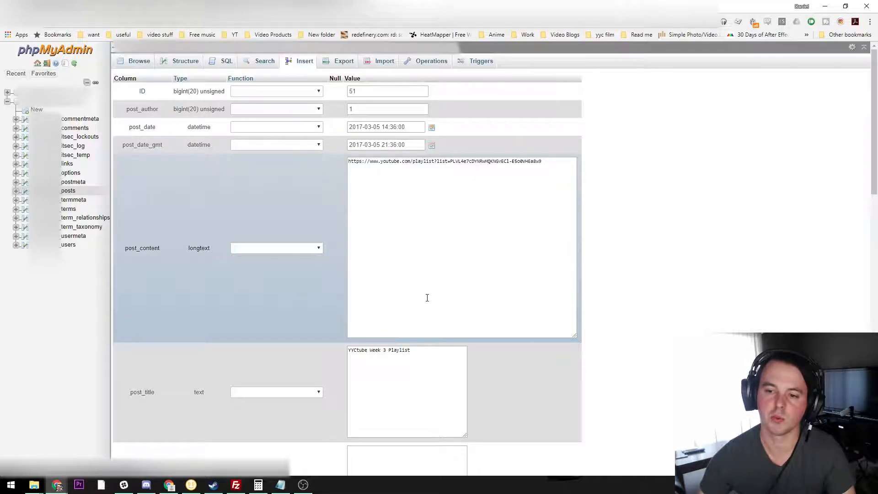
Examine the post_content URL and remaining fields of the post record with ID 51
drag(548, 163, 306, 159)
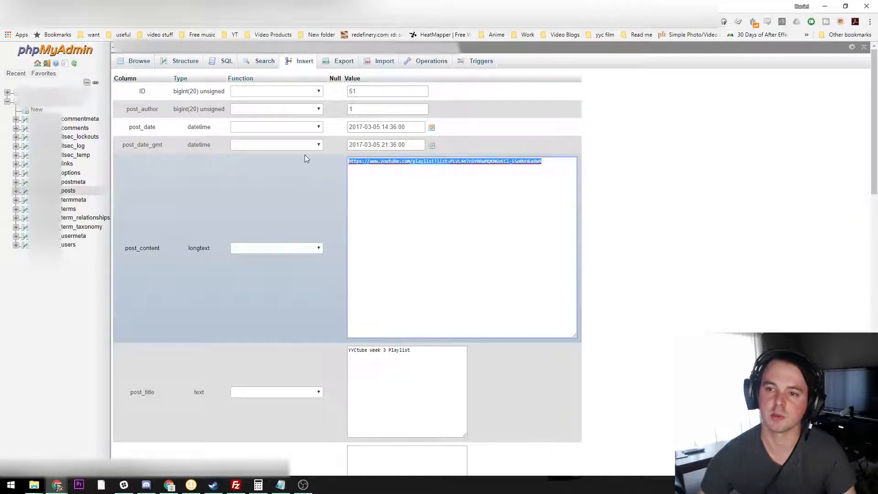
click(495, 190)
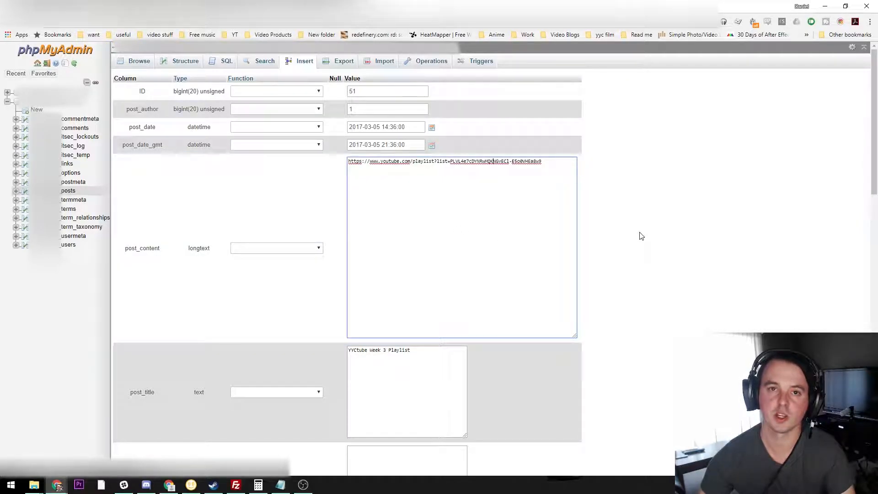
scroll(642, 236, down, 12)
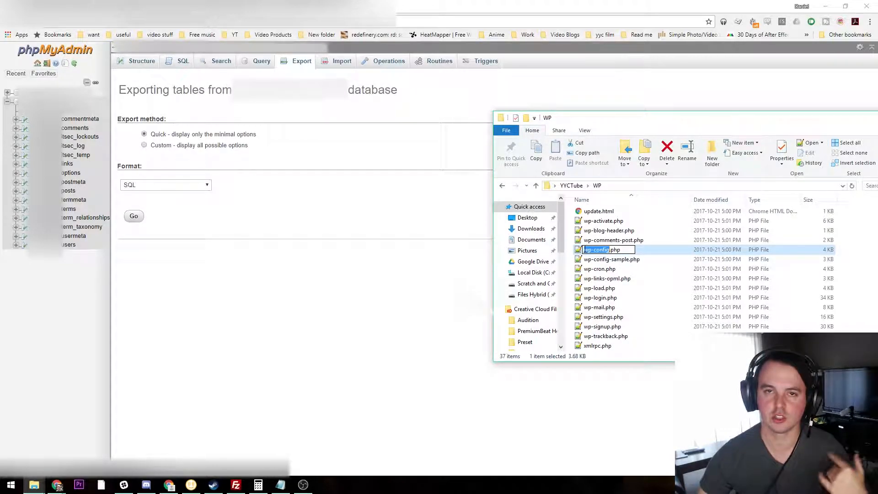
Open wp-config.php from the downloaded WP folder in Notepad++
click(645, 253)
right_click(609, 254)
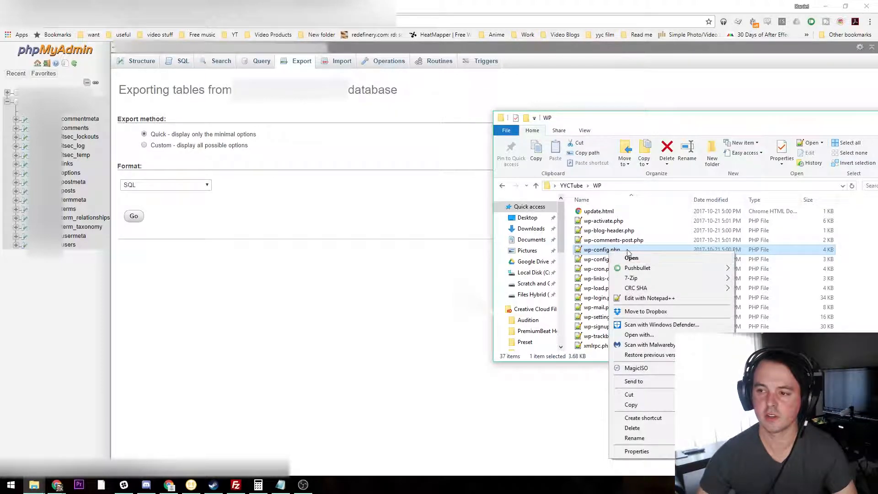
click(633, 299)
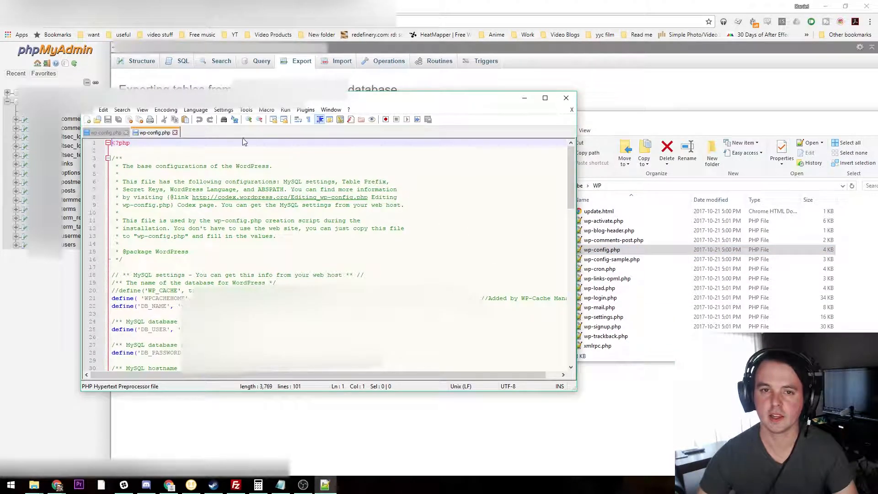
Examine the DB_USER, DB_PASSWORD and DB_HOST definitions in wp-config.php, and minimize the editor
scroll(147, 228, down, 2)
double_click(153, 282)
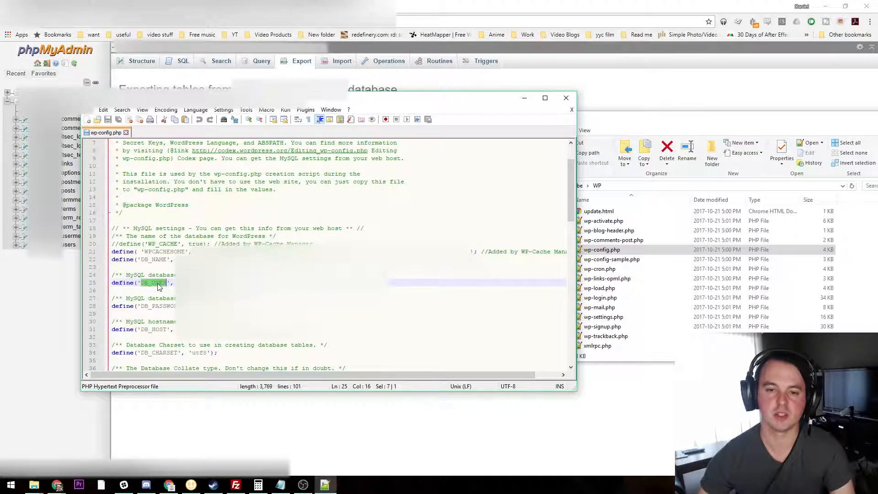
double_click(161, 306)
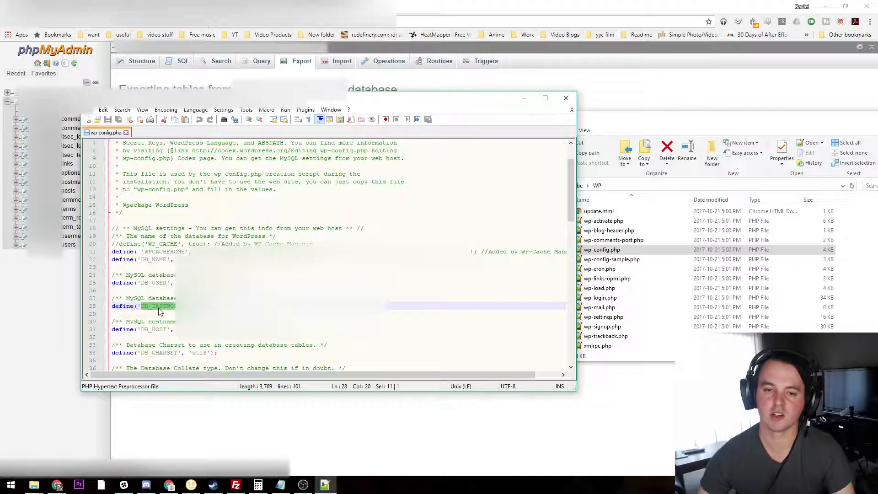
double_click(154, 330)
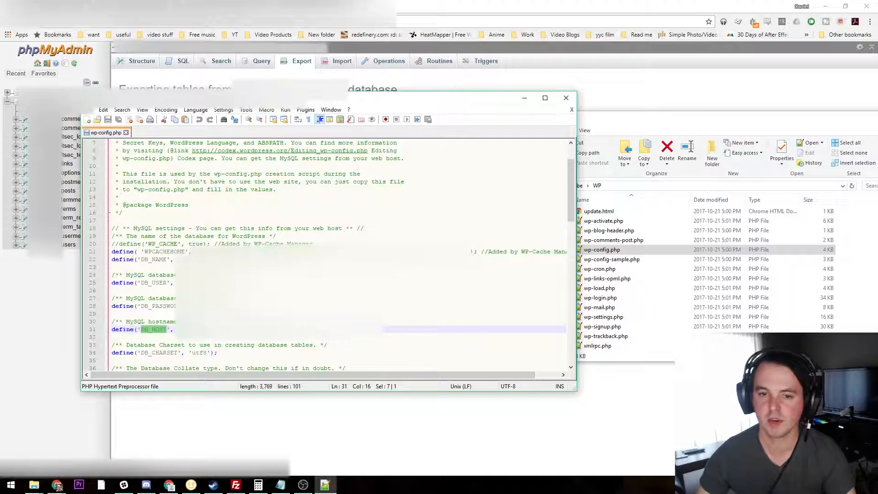
click(524, 98)
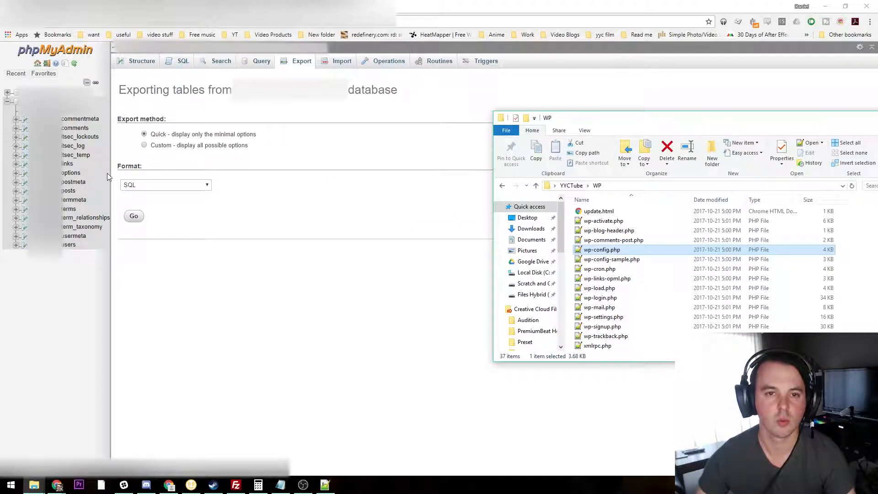
Export the WordPress database from phpMyAdmin using the Quick method and SQL format
click(141, 60)
click(300, 63)
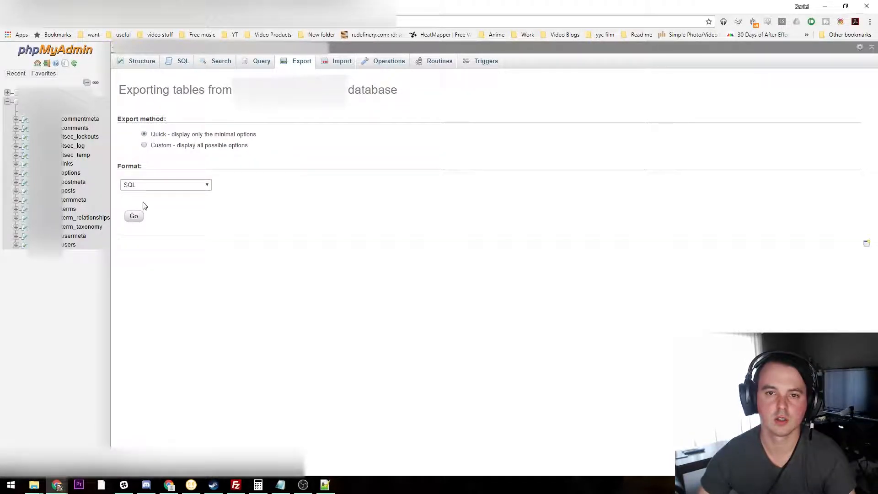
click(134, 215)
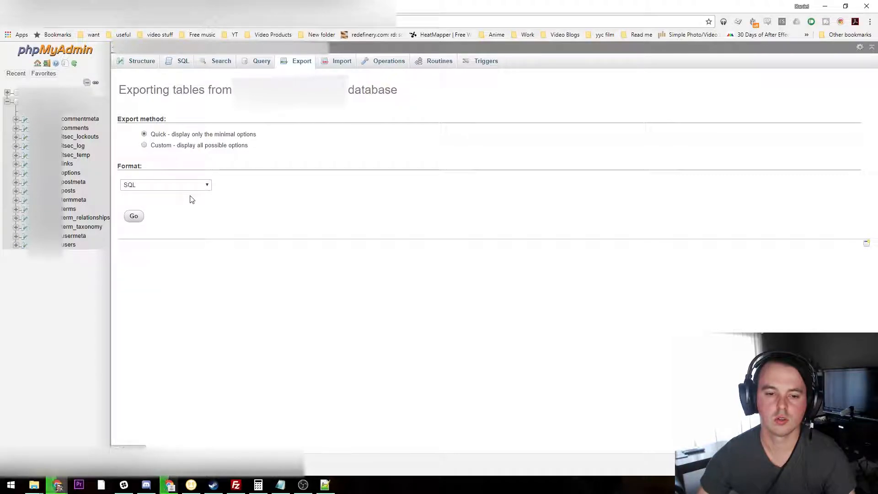
Locate the exported youtubecalgary_ca.sql file in its download folder, and close that folder window
click(92, 465)
click(121, 434)
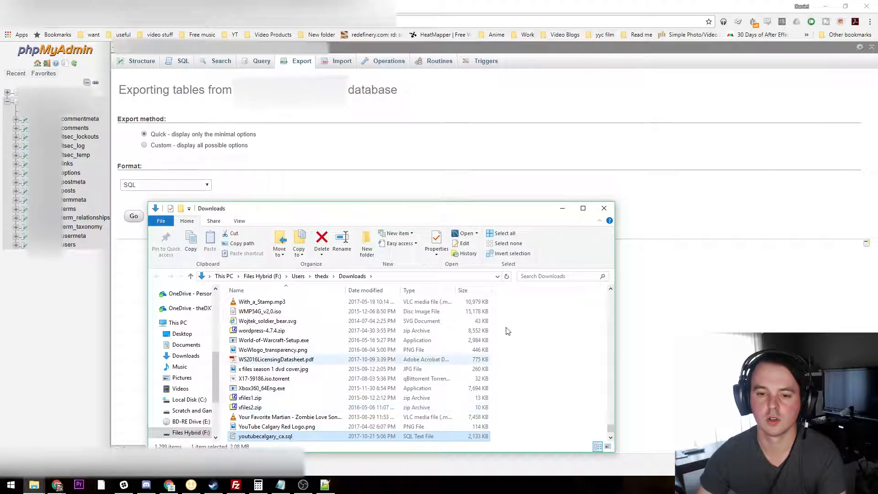
click(604, 208)
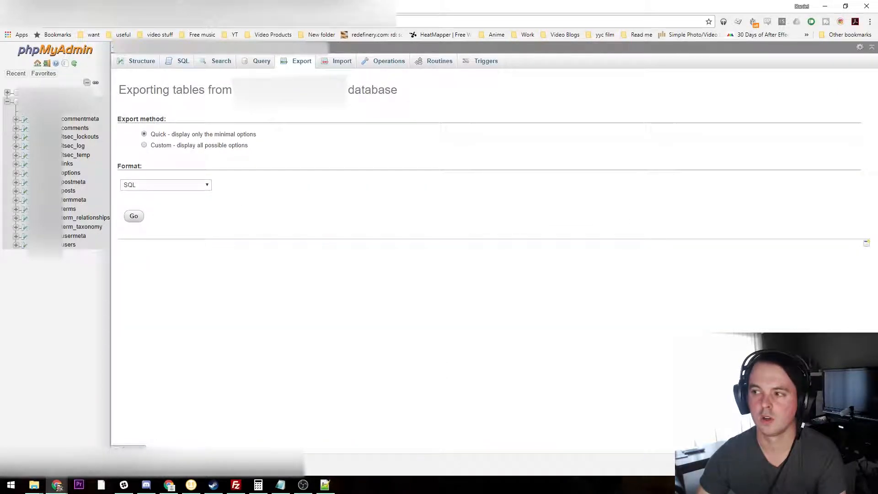
Put the exported youtubecalgary_ca.sql file into the YYCTube folder alongside the WP folder
key(alt+Tab)
click(573, 186)
click(649, 283)
key(ctrl+v)
click(593, 268)
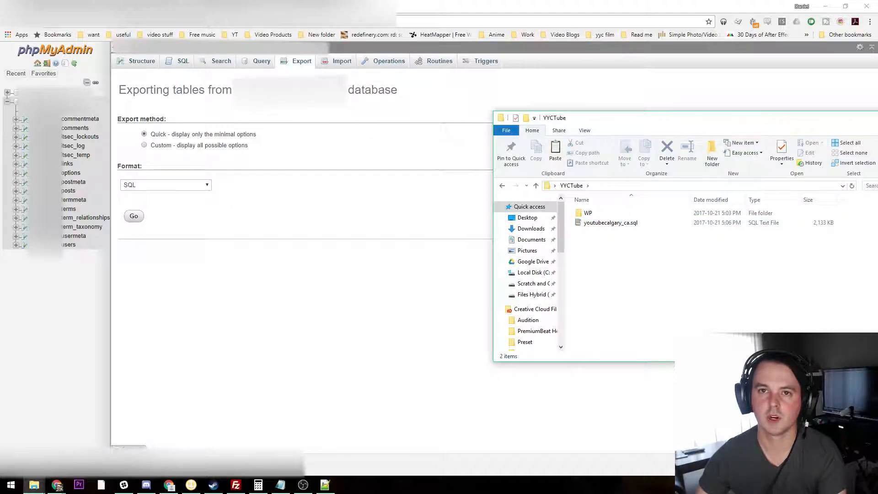
Maximize the new host's phpMyAdmin window and open the import page of the empty target database
drag(877, 156, 322, 108)
double_click(328, 110)
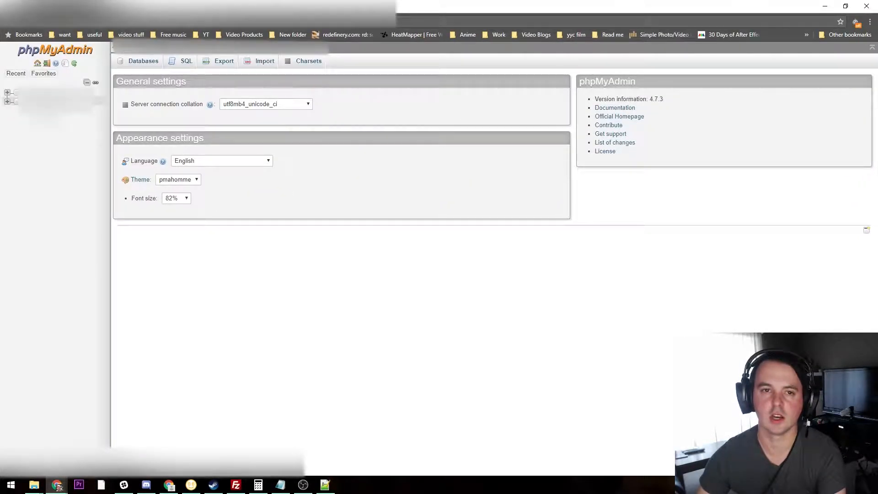
click(6, 94)
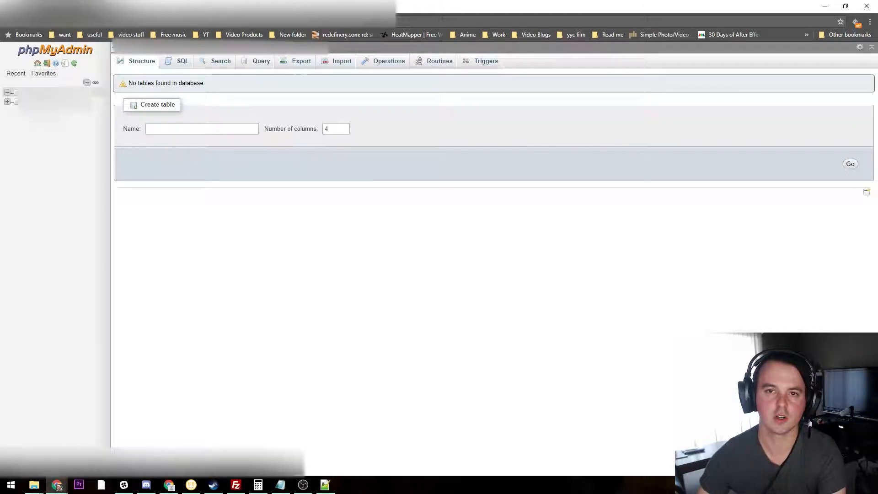
click(338, 61)
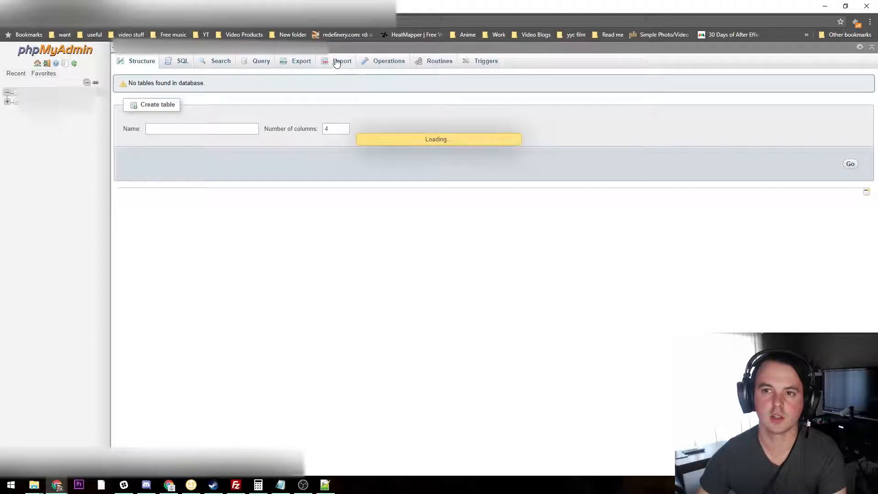
Import youtubecalgary_ca.sql from the YYCTube folder on the desktop into the database, using utf-8 and SQL format
click(208, 158)
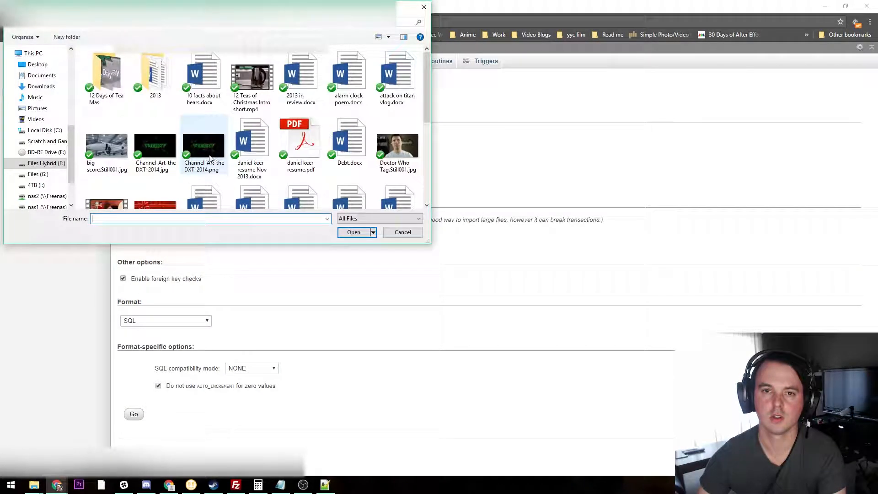
drag(71, 127, 70, 55)
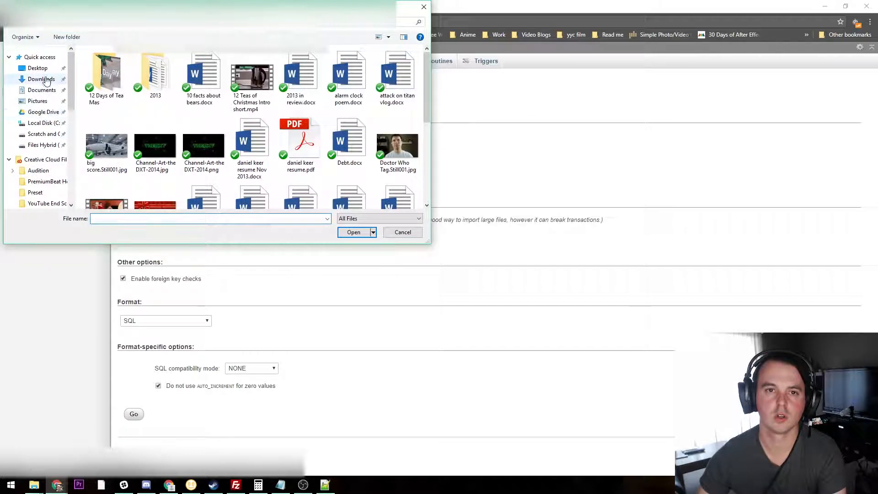
click(37, 68)
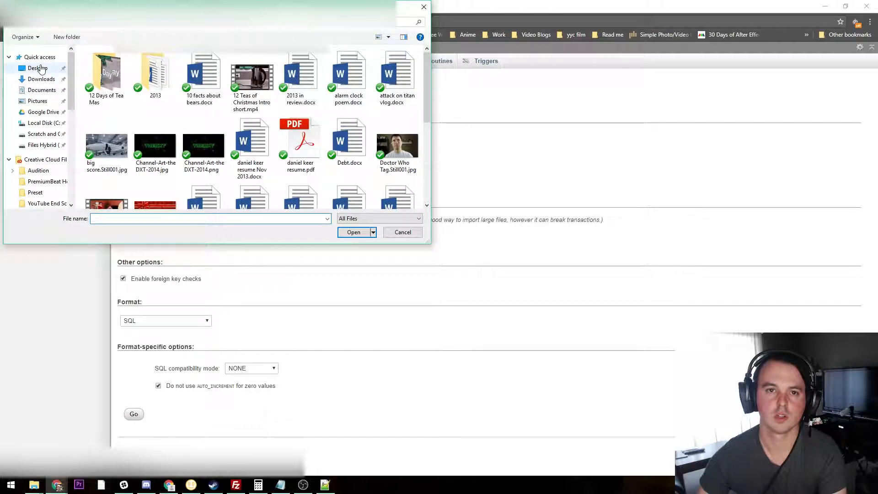
click(129, 75)
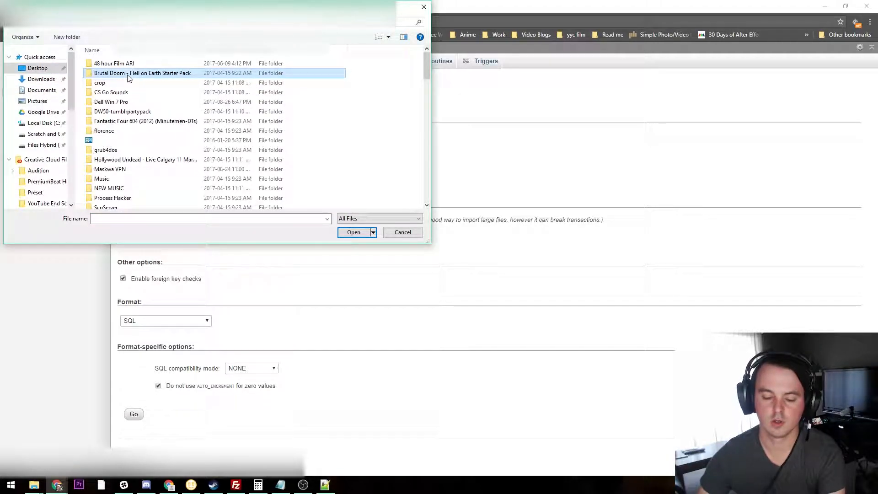
key(y)
double_click(112, 62)
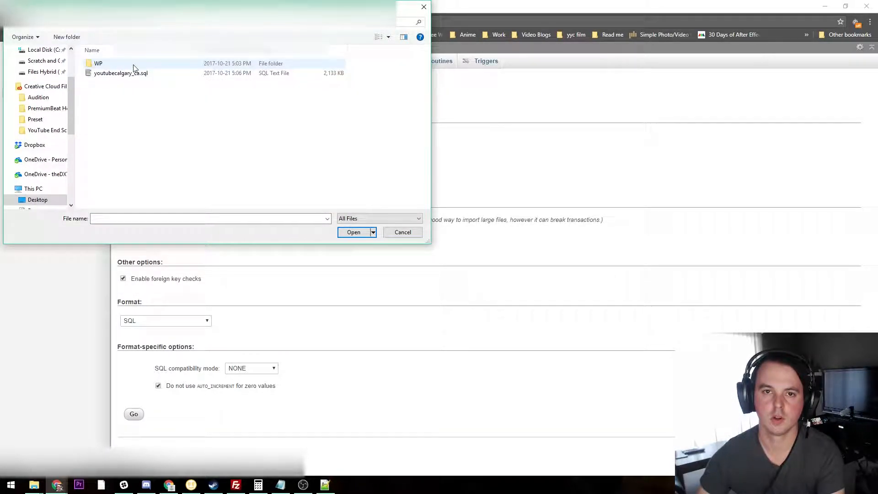
click(128, 74)
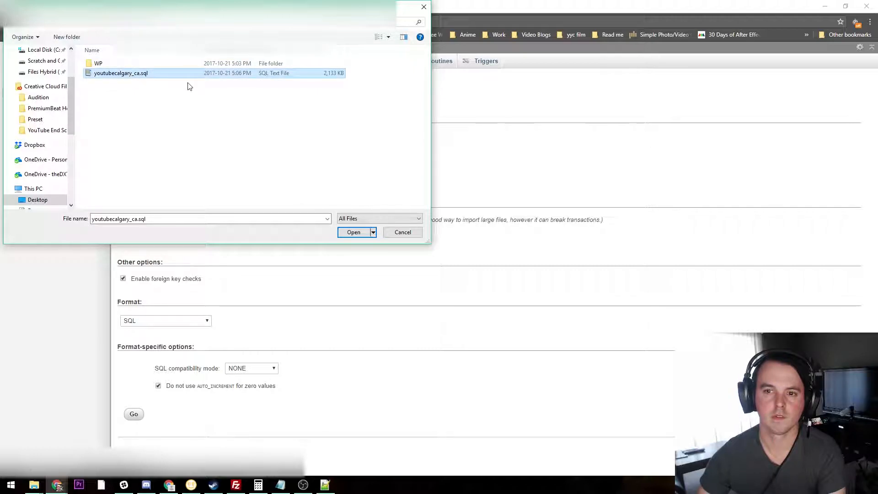
click(358, 234)
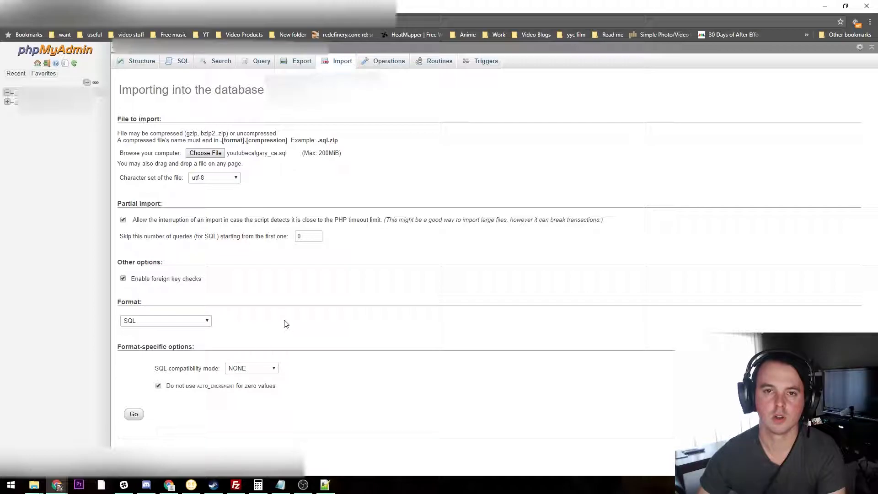
click(133, 414)
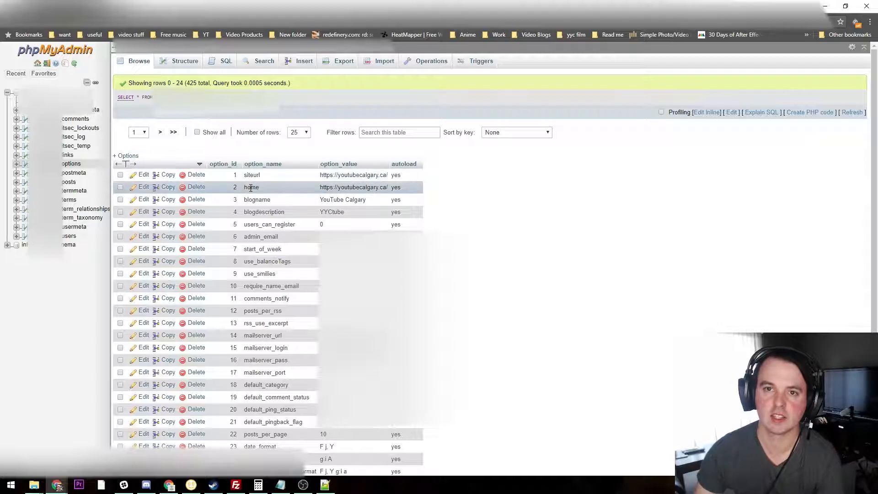
click(144, 174)
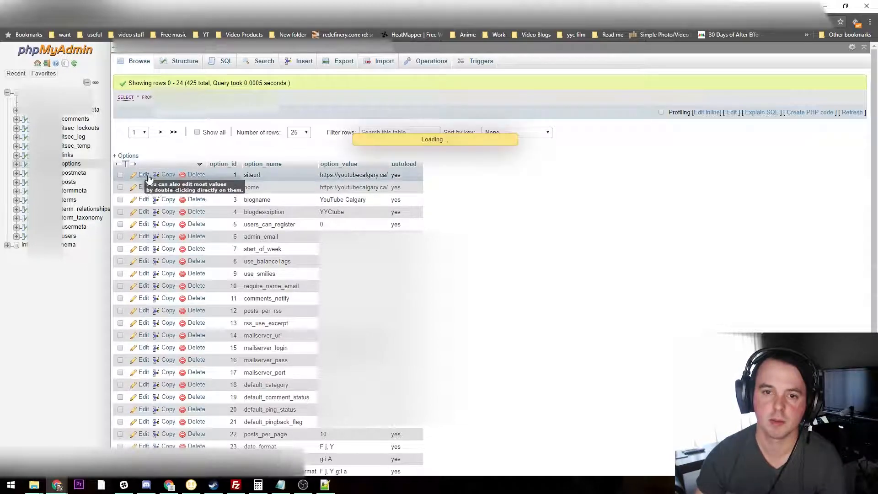
click(421, 131)
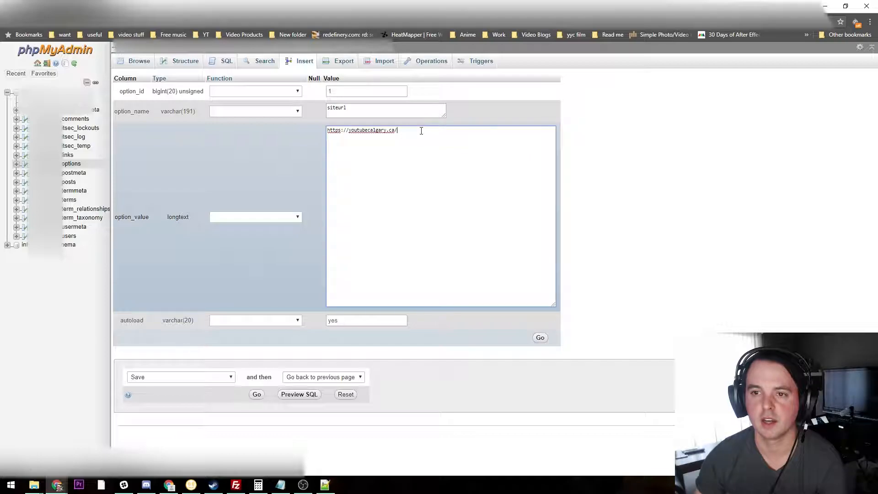
key(ctrl+a)
text(https://calgaryvideocreators.ca/WP/)
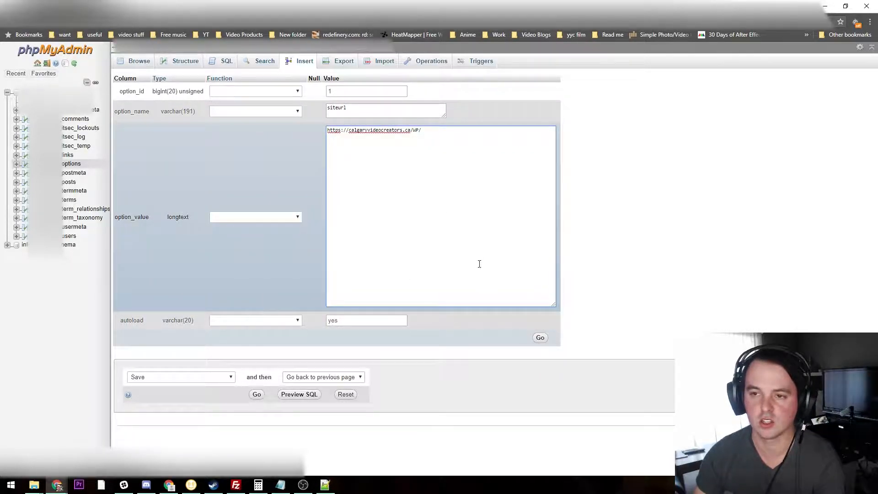
click(540, 339)
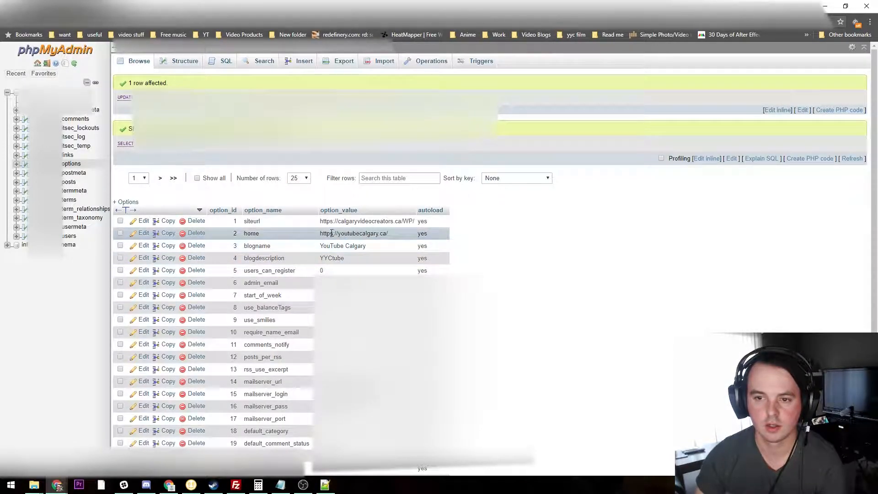
click(143, 233)
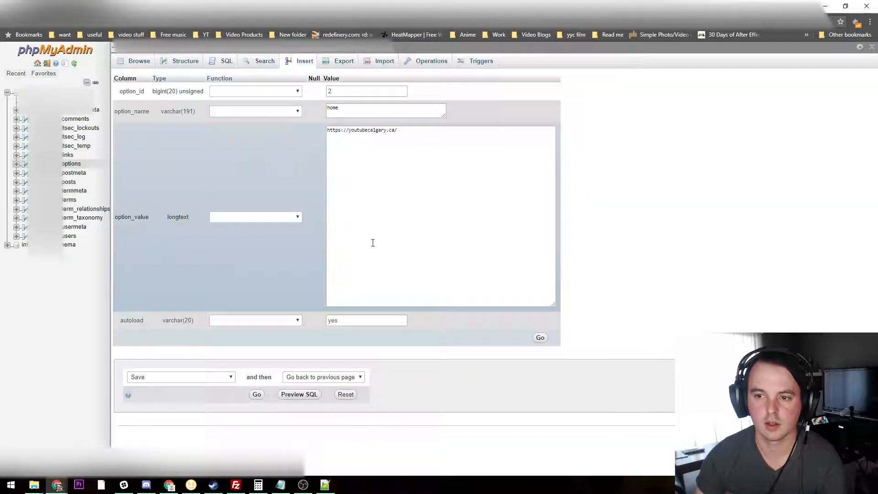
drag(397, 130, 348, 130)
text(calgaryvideocreators.ca/wp/)
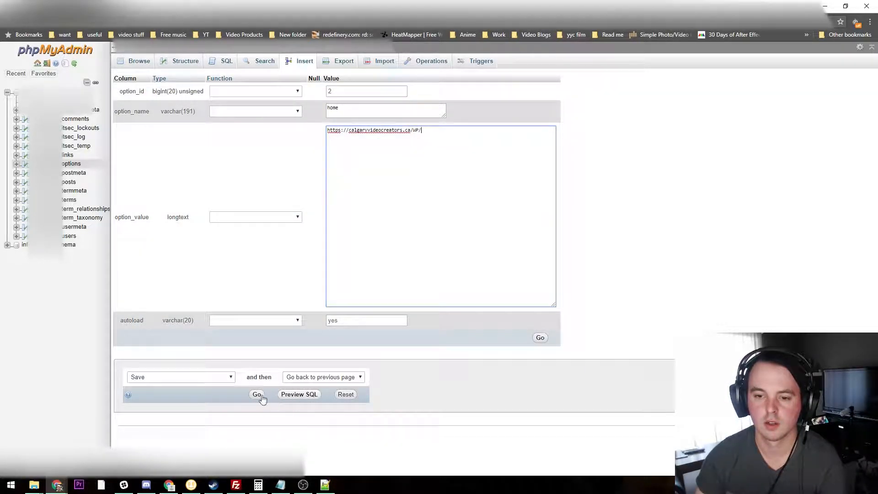
click(541, 339)
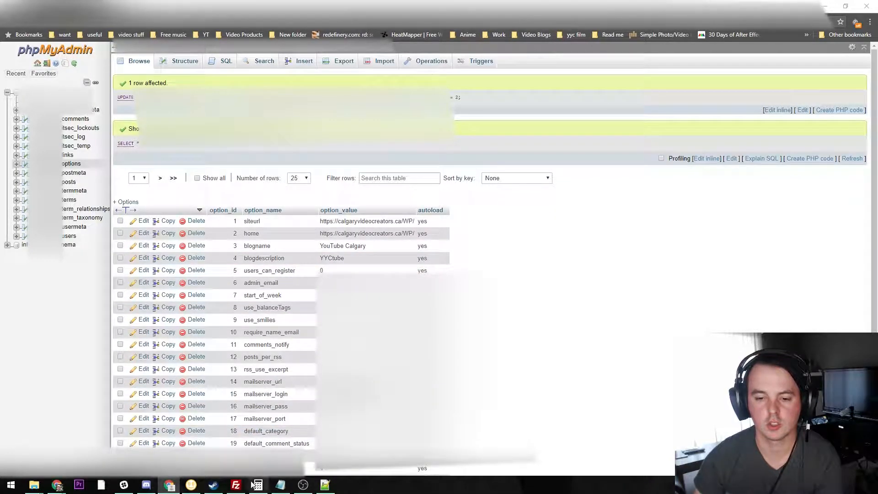
Switch to FileZilla and upload the local WP folder from YYCTube to the new site's remote directory
click(236, 484)
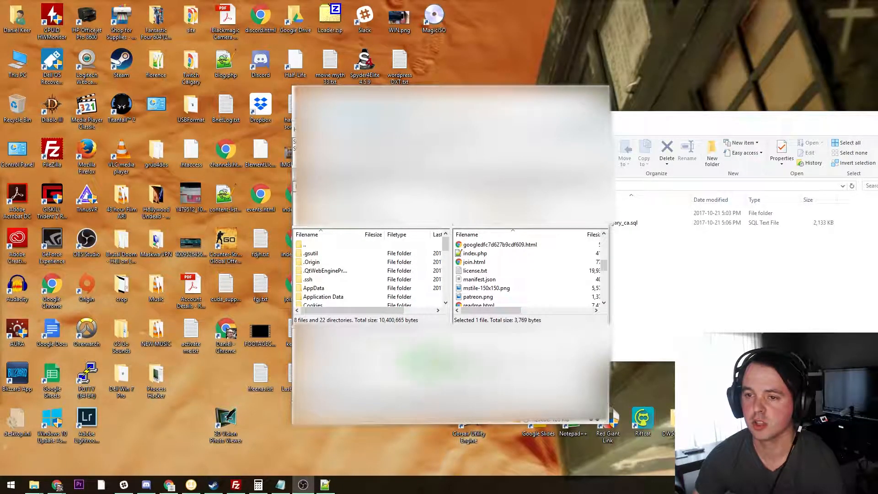
drag(450, 91, 227, 79)
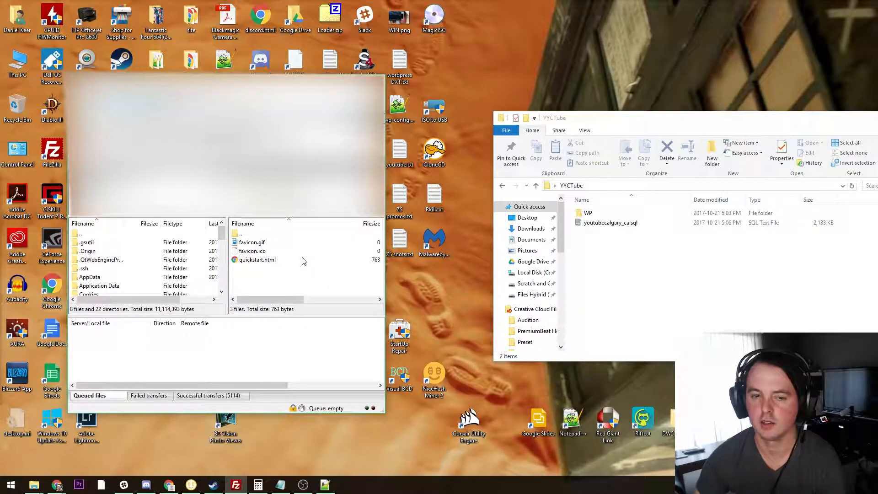
click(627, 215)
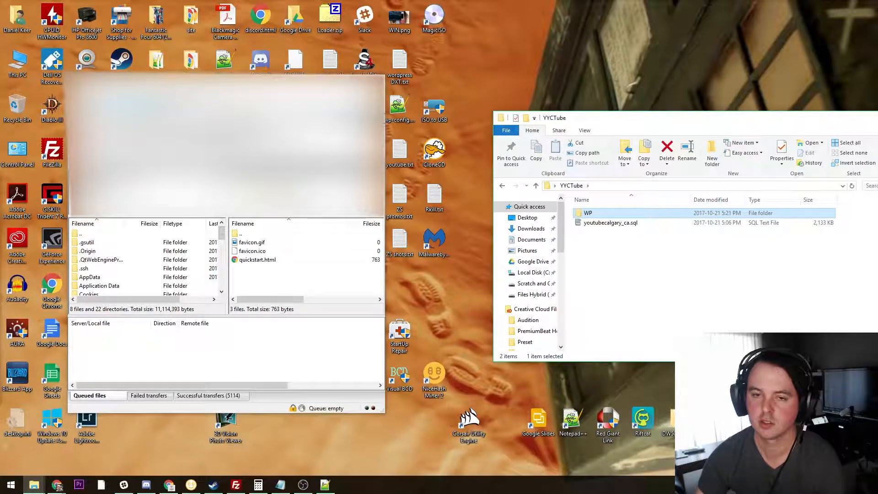
drag(588, 213, 282, 285)
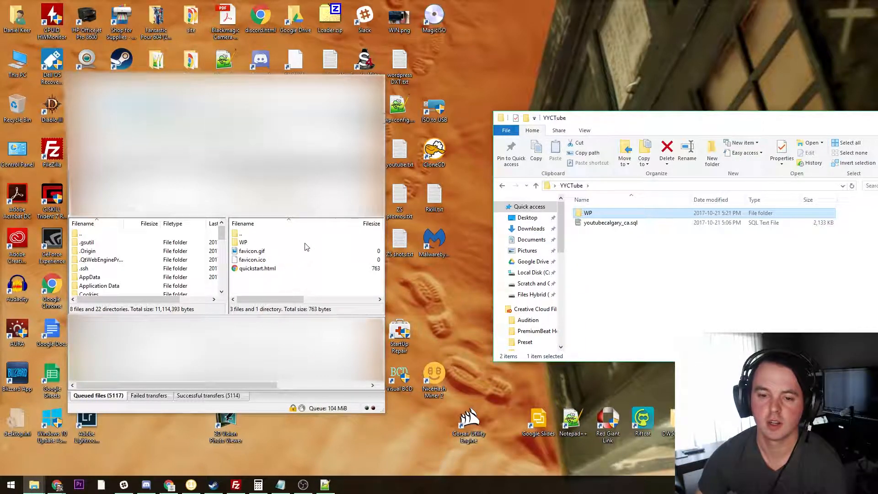
key(super+Up)
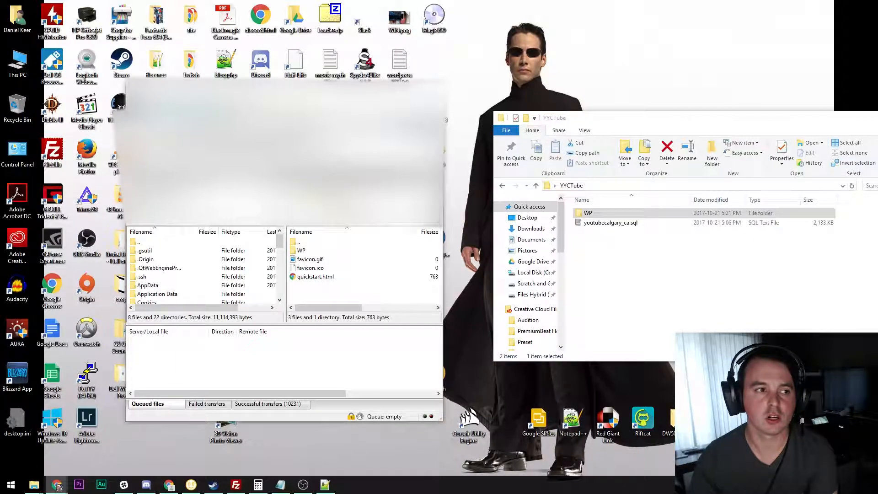
Check the site at calgaryvideocreators.ca/WP/ and at the root address in the browser, and return to the WP page in a smaller window
drag(877, 119, 276, 165)
double_click(301, 169)
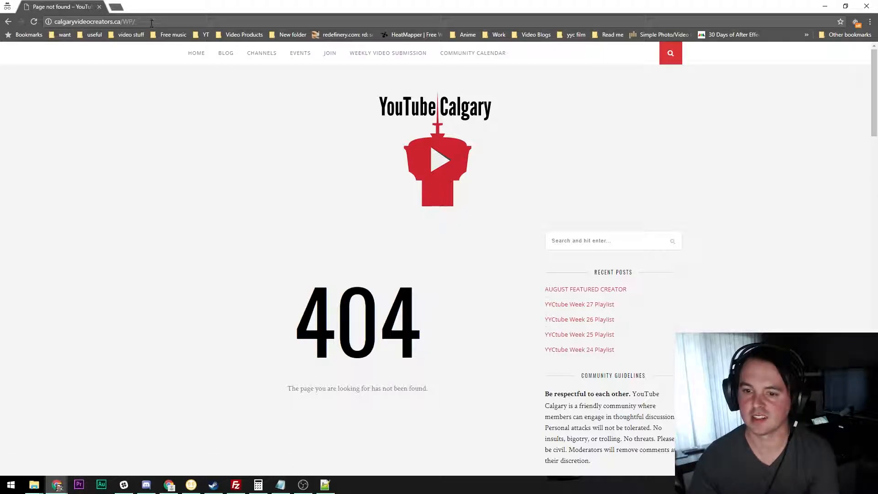
key(BackSpace)
key(Return)
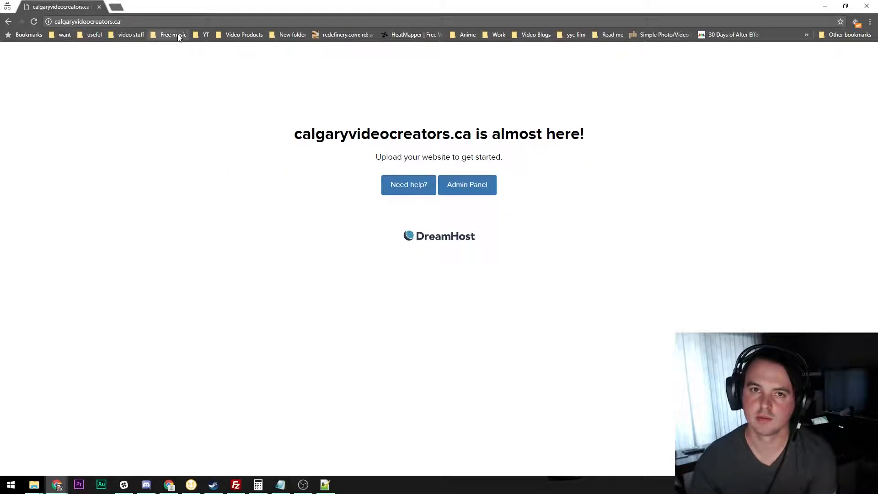
key(alt+Left)
drag(205, 4, 178, 90)
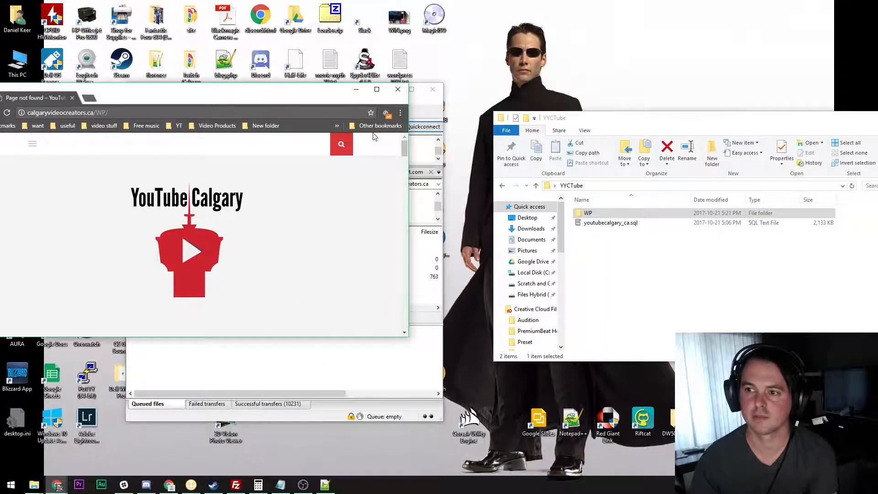
drag(297, 101, 539, 109)
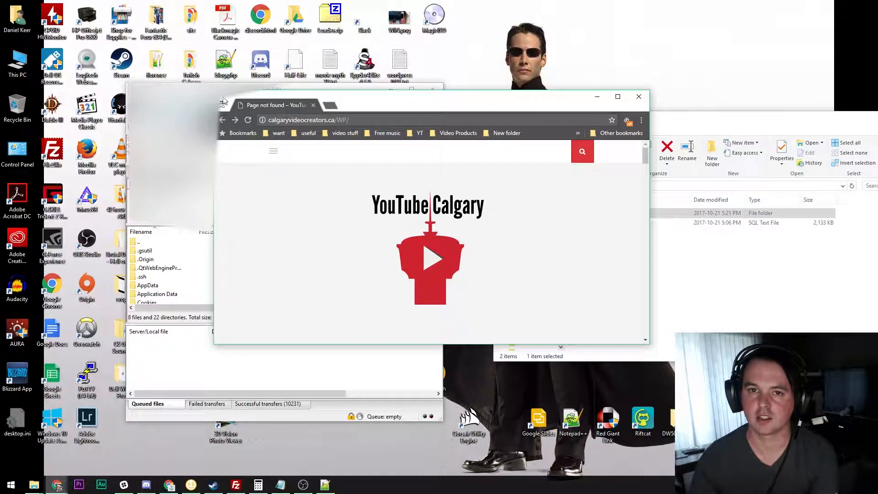
Open wp-config.php from the remote WP folder in FileZilla for editing
click(342, 373)
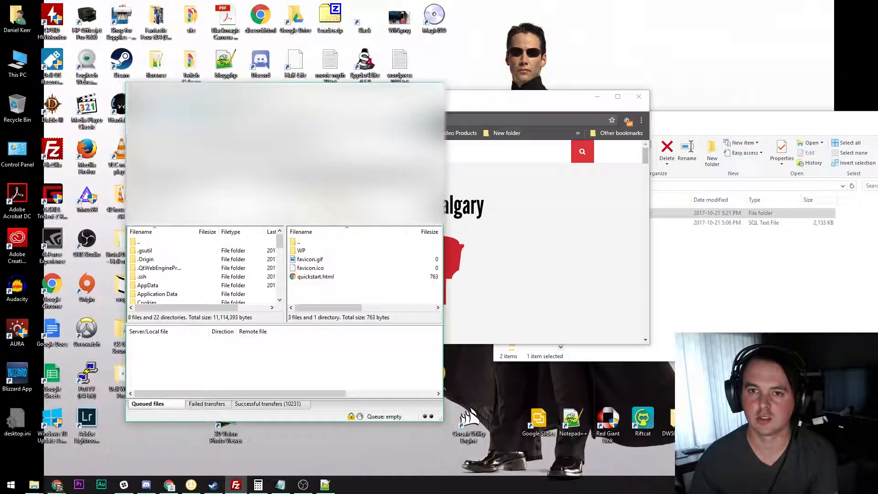
double_click(301, 251)
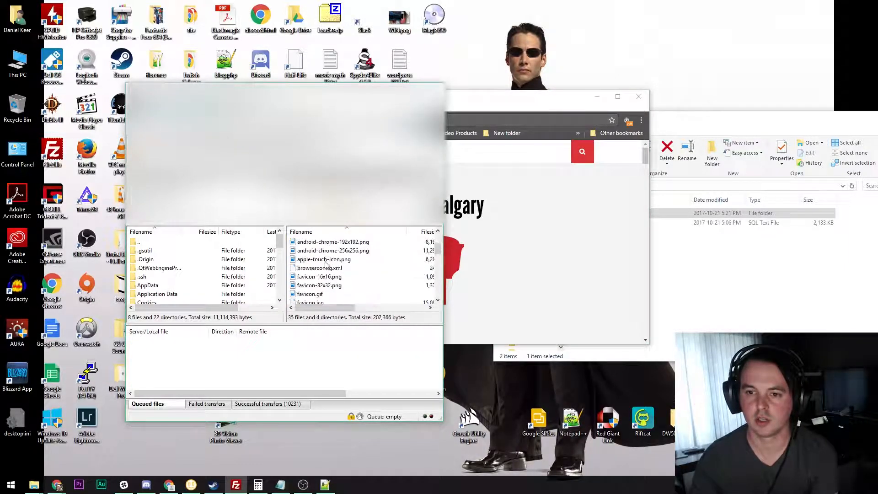
click(319, 276)
key(w)
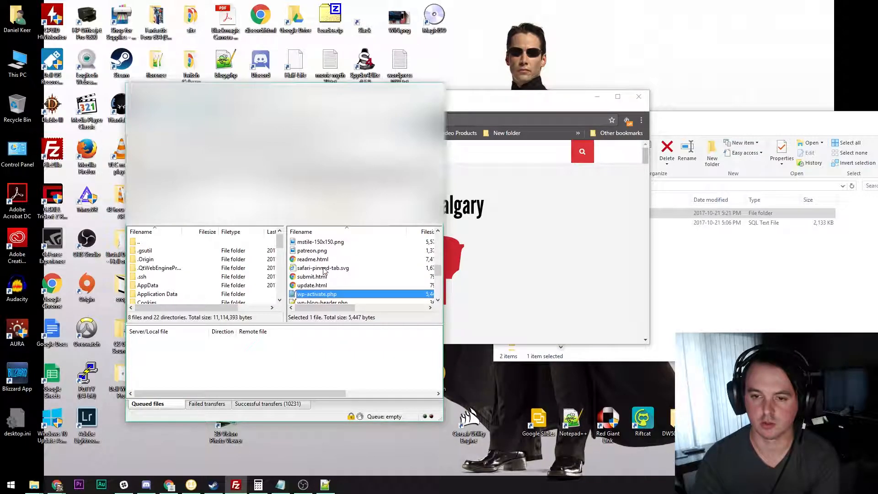
key(Down)
key(Down)
key(Down)
key(Down)
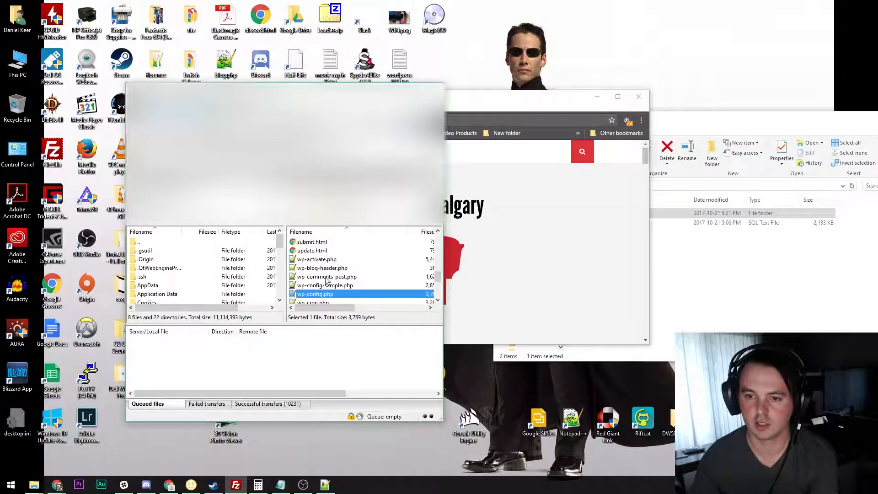
right_click(331, 293)
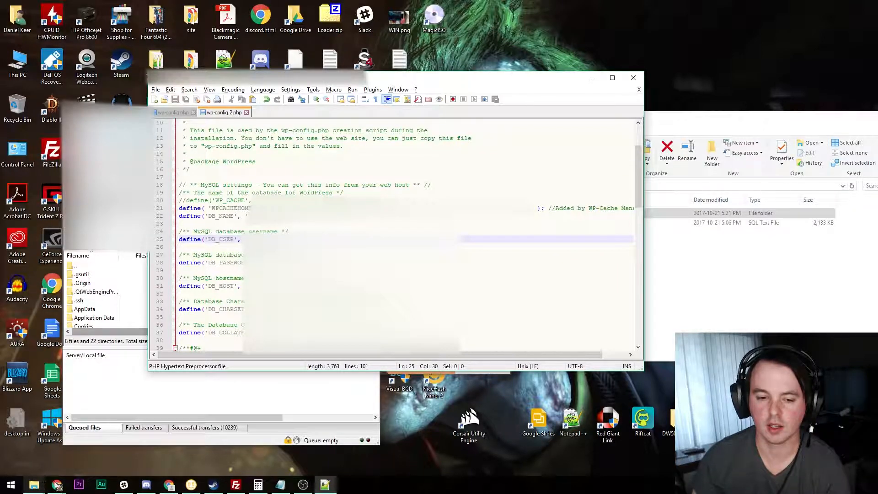
Switch back to the browser and view the site at calgaryvideocreators.ca/WP/ in a maximized window
mouse_move(56, 485)
click(238, 441)
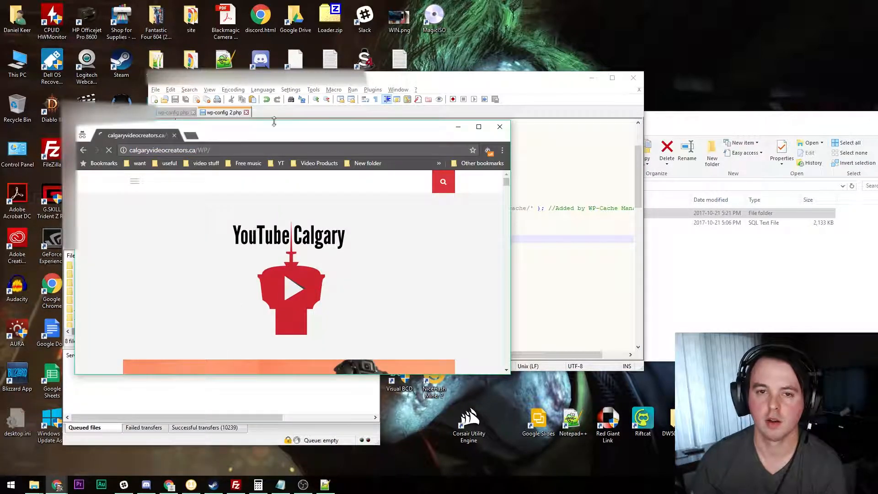
double_click(248, 135)
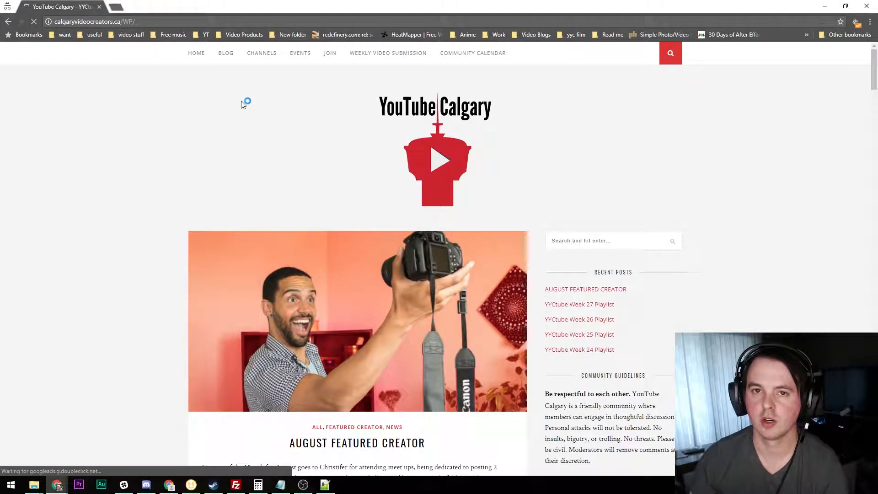
Load the original site youtubecalgary.ca in a second browser tab and compare it with the migrated copy at calgaryvideocreators.ca/WP/
click(177, 21)
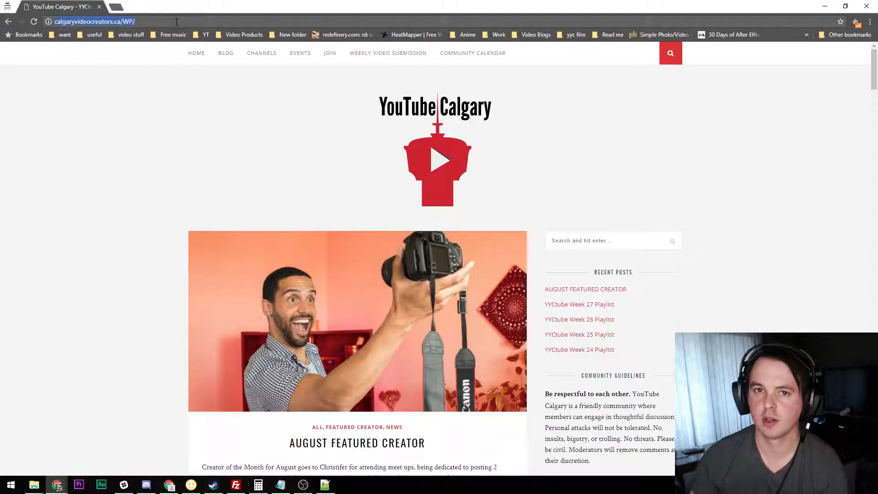
click(120, 9)
text(youtube.com)
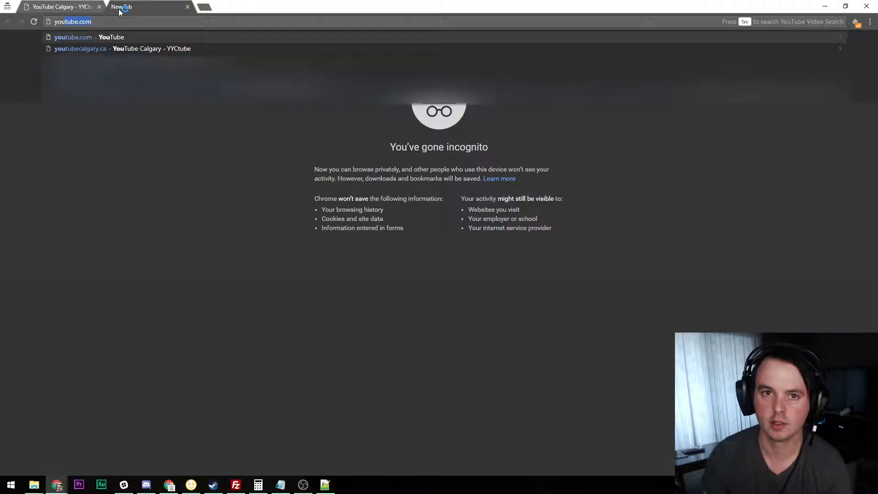
key(Down)
key(Return)
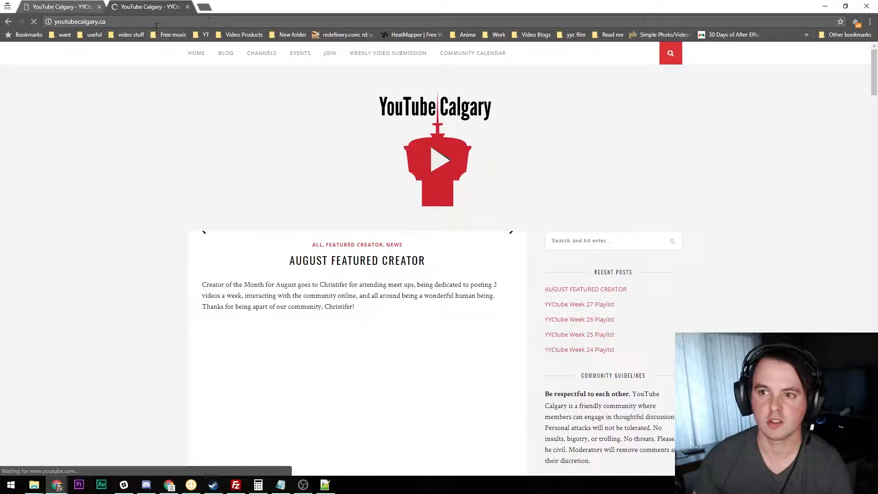
click(81, 8)
click(143, 8)
click(93, 7)
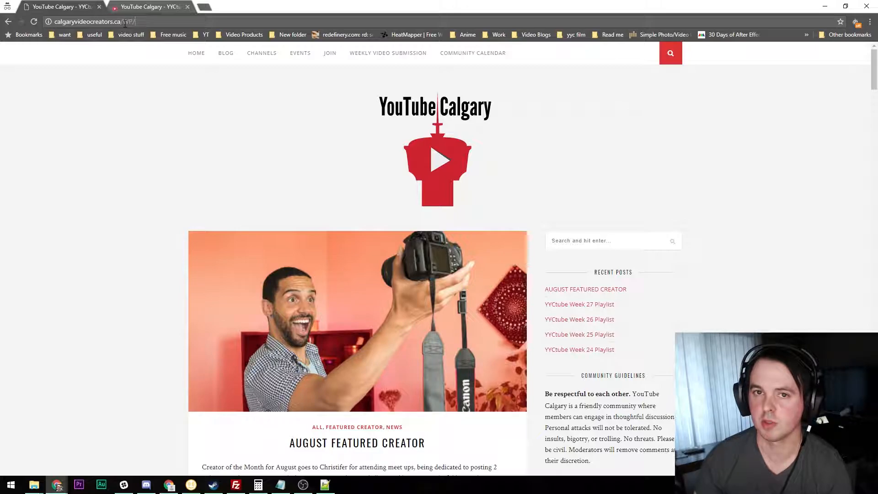
Check the root address calgaryvideocreators.ca, then test the Community Calendar link on the /WP/ site and return to its home page
key(BackSpace)
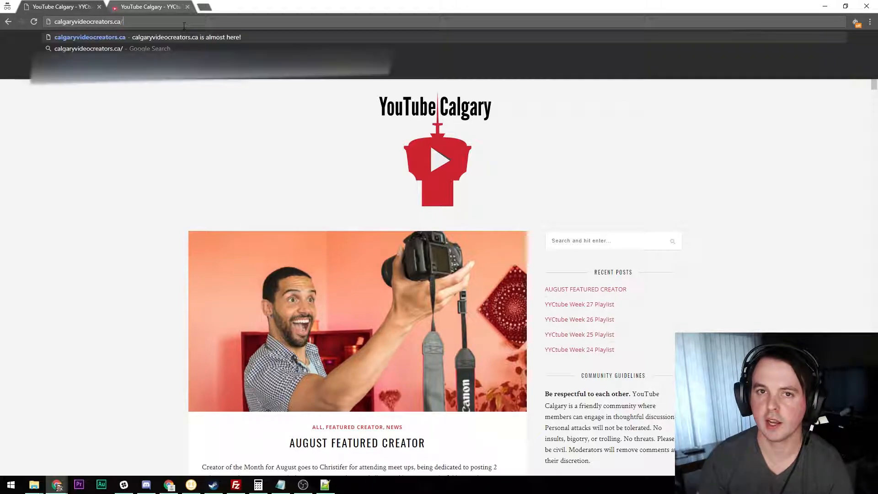
key(Return)
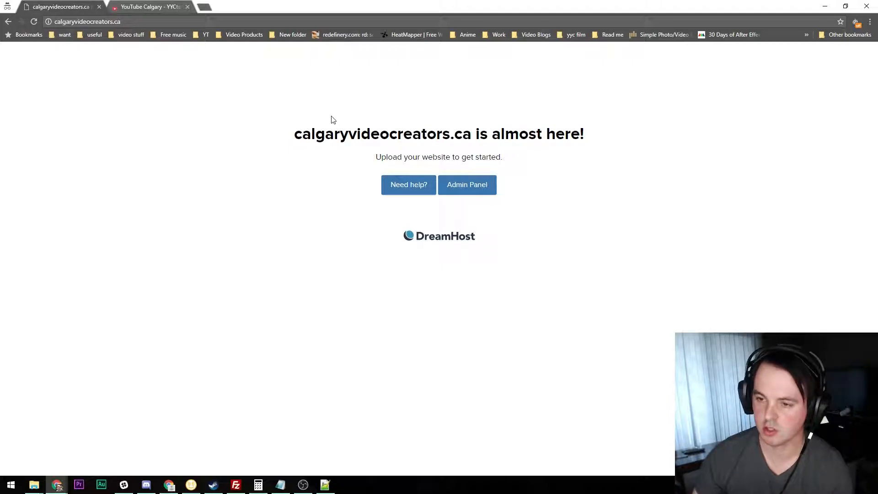
key(Return)
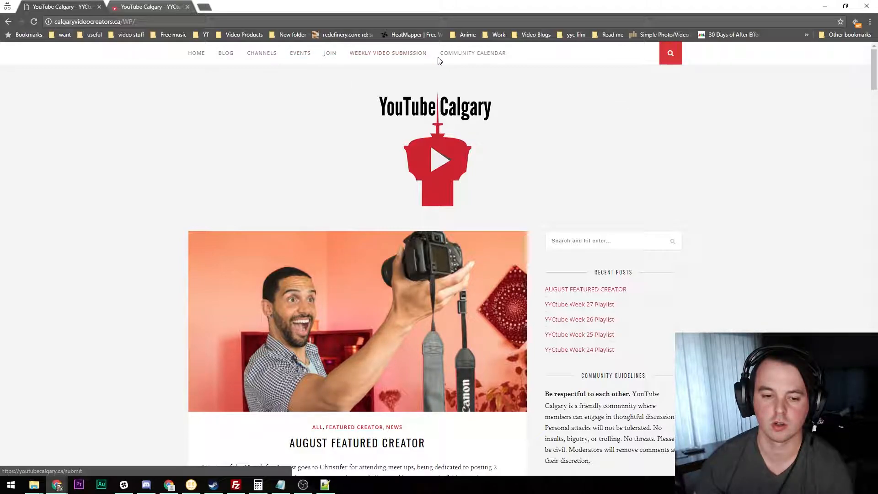
click(484, 60)
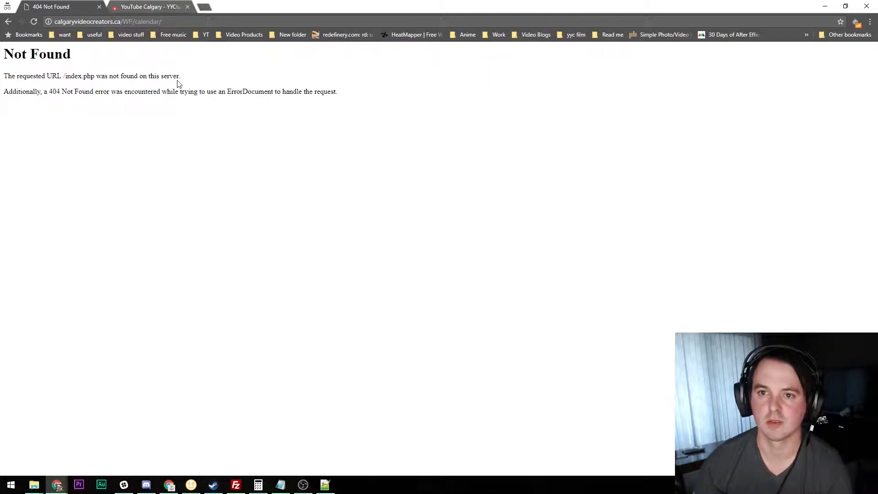
key(alt+Left)
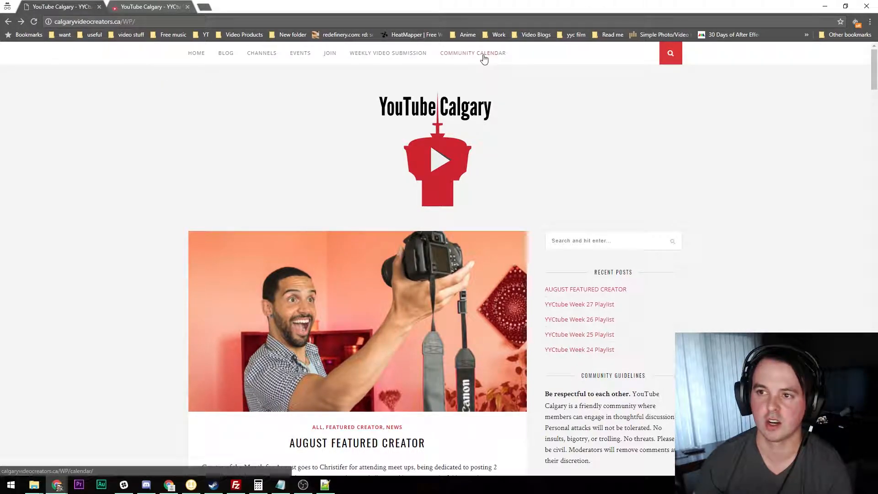